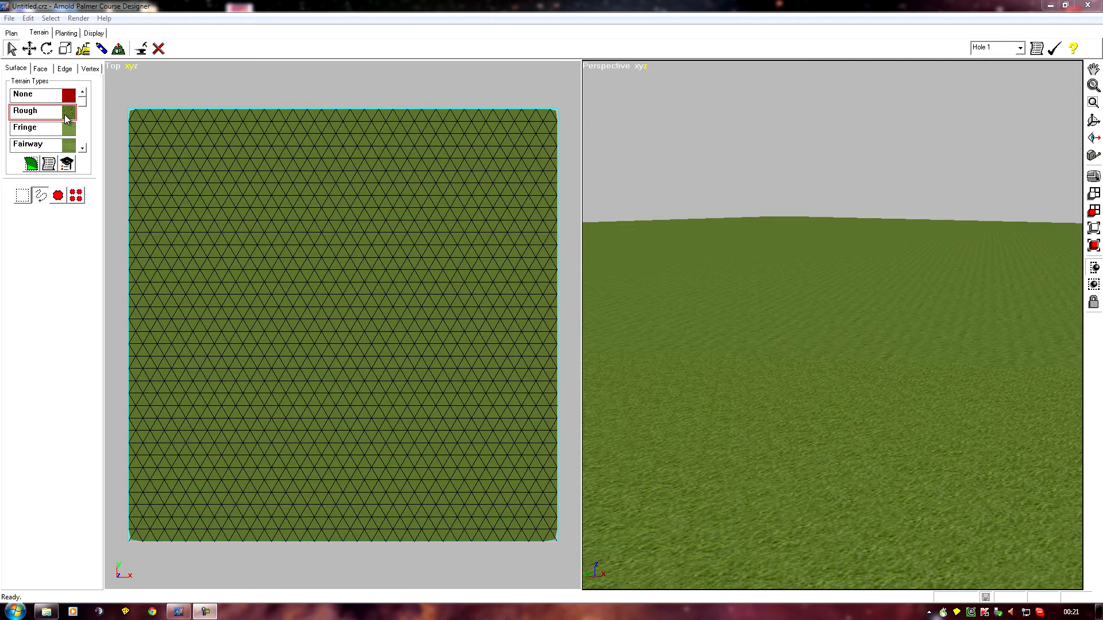
Select a small hexagonal patch of terrain faces near the middle of the plot and give it the Sand texture
{"action": "left_click", "coordinate": [42, 70]}
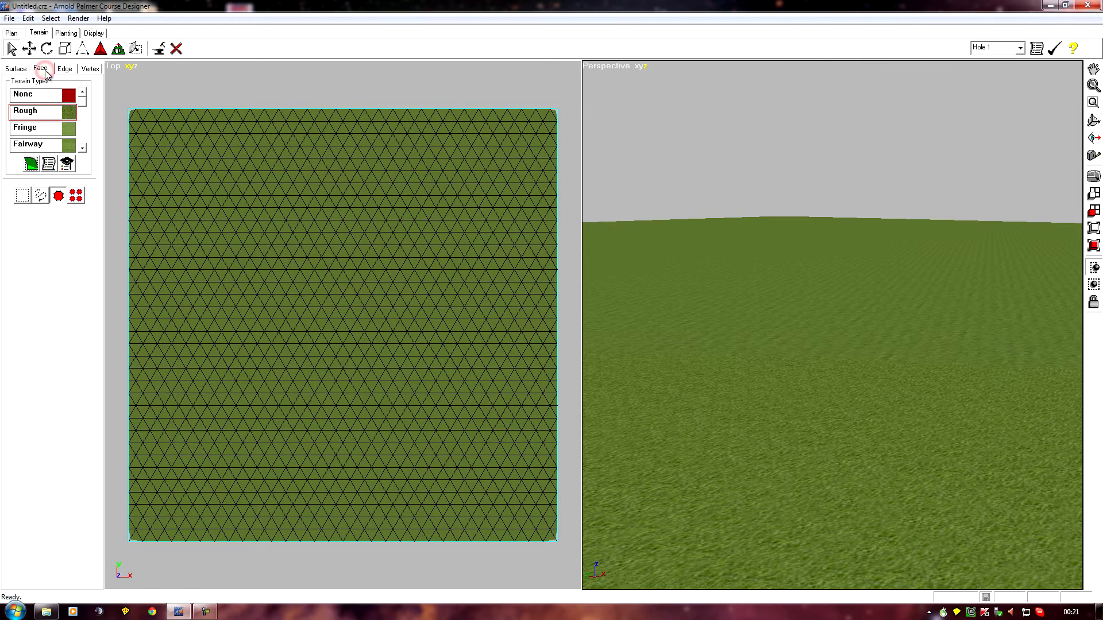
{"action": "left_click", "coordinate": [40, 196]}
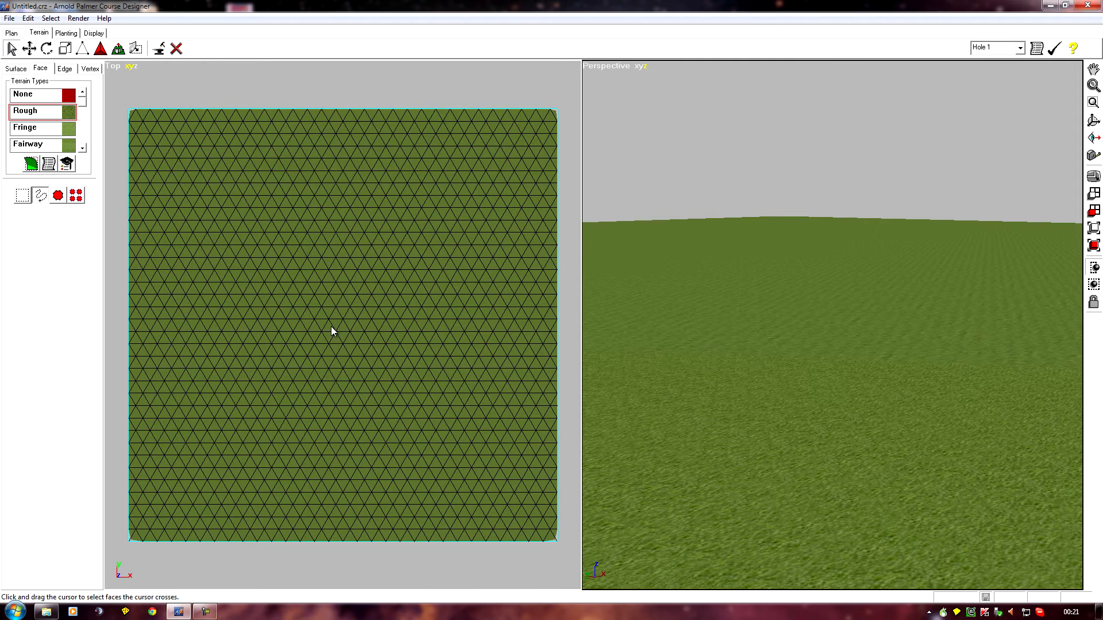
{"action": "left_click_drag", "start_coordinate": [337, 316], "coordinate": [339, 314]}
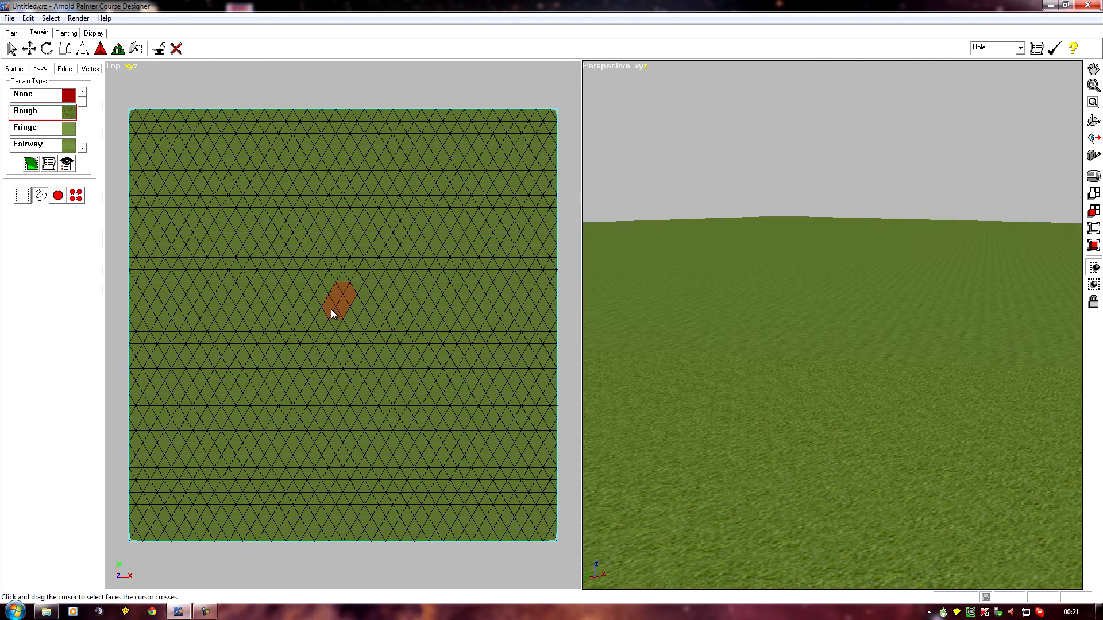
{"action": "right_click_drag", "start_coordinate": [810, 453], "coordinate": [1, 461]}
{"action": "right_click_drag", "start_coordinate": [844, 349], "coordinate": [719, 364]}
{"action": "left_click", "coordinate": [82, 148]}
{"action": "left_click", "coordinate": [82, 149]}
{"action": "left_click", "coordinate": [82, 149]}
{"action": "left_click", "coordinate": [36, 132]}
{"action": "left_click", "coordinate": [31, 166]}
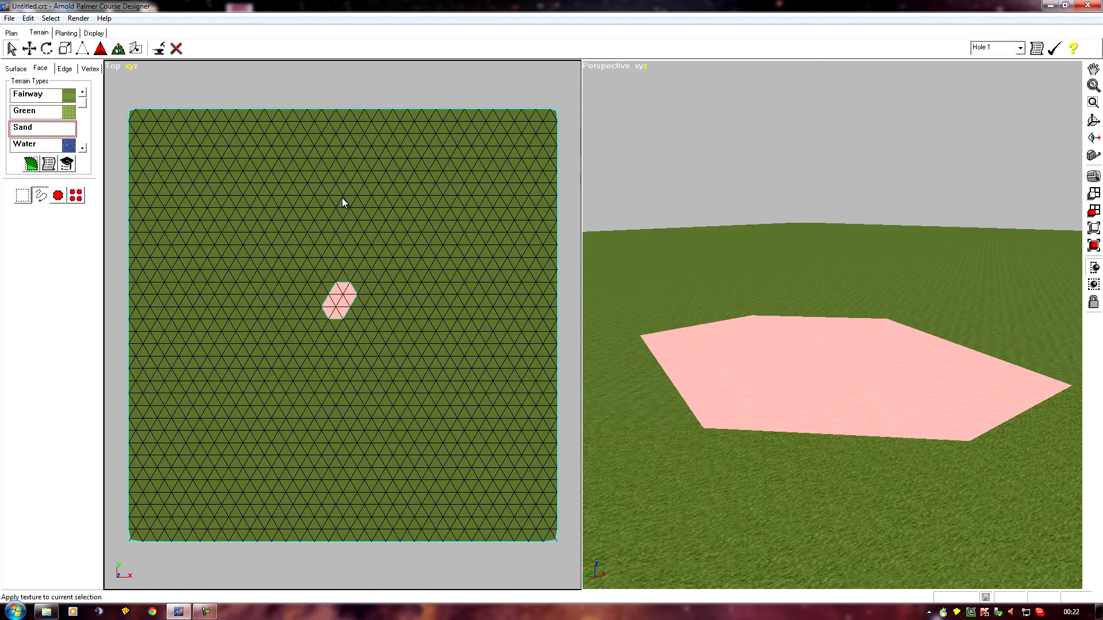
Scale the two opposite protruding corner vertices of the sand patch inward to make its outline a rectangle
{"action": "middle_click_drag", "start_coordinate": [326, 271], "coordinate": [223, 527]}
{"action": "scroll", "coordinate": [351, 253], "scroll_direction": "up", "scroll_amount": 5}
{"action": "scroll", "coordinate": [350, 253], "scroll_direction": "up", "scroll_amount": 1}
{"action": "middle_click_drag", "start_coordinate": [235, 228], "coordinate": [202, 252]}
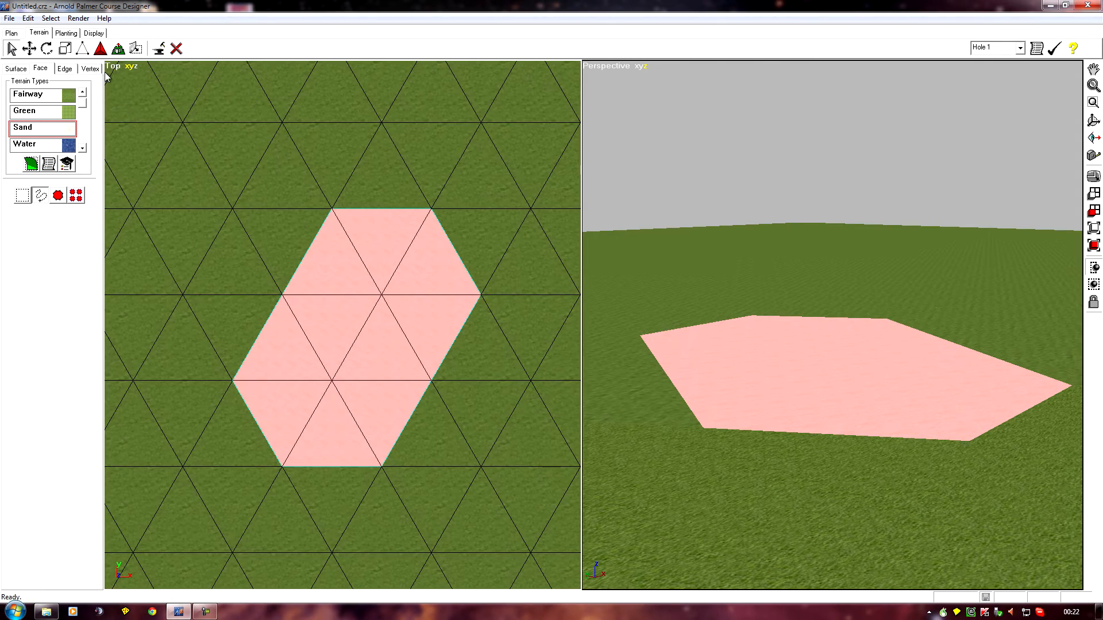
{"action": "left_click", "coordinate": [90, 69]}
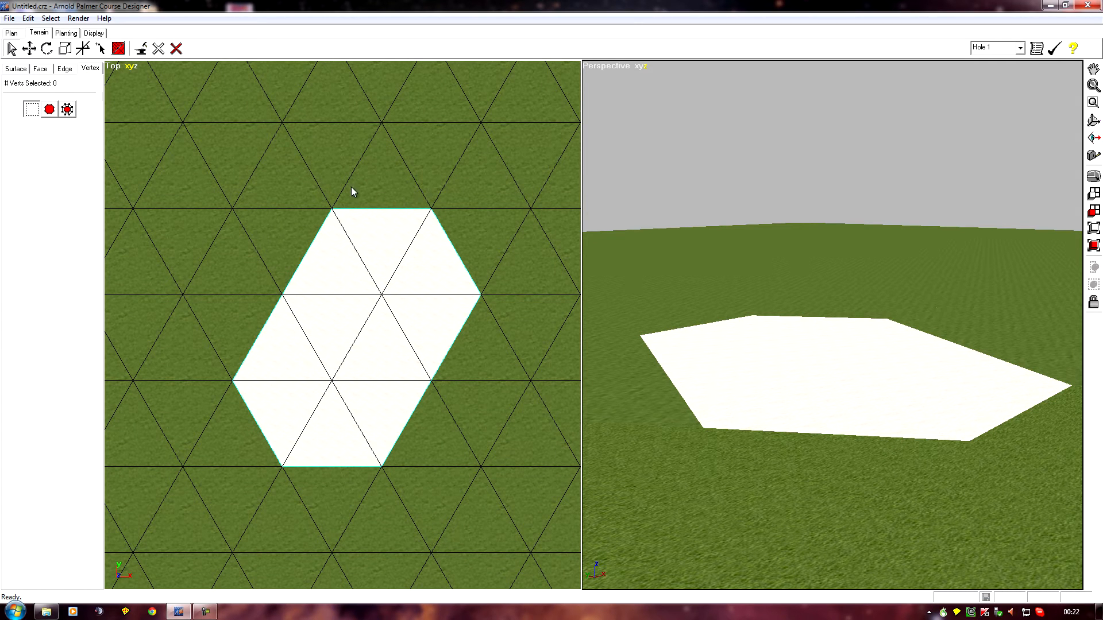
{"action": "left_click", "coordinate": [432, 208]}
{"action": "left_click", "coordinate": [283, 467], "text": "ctrl"}
{"action": "left_click", "coordinate": [80, 50]}
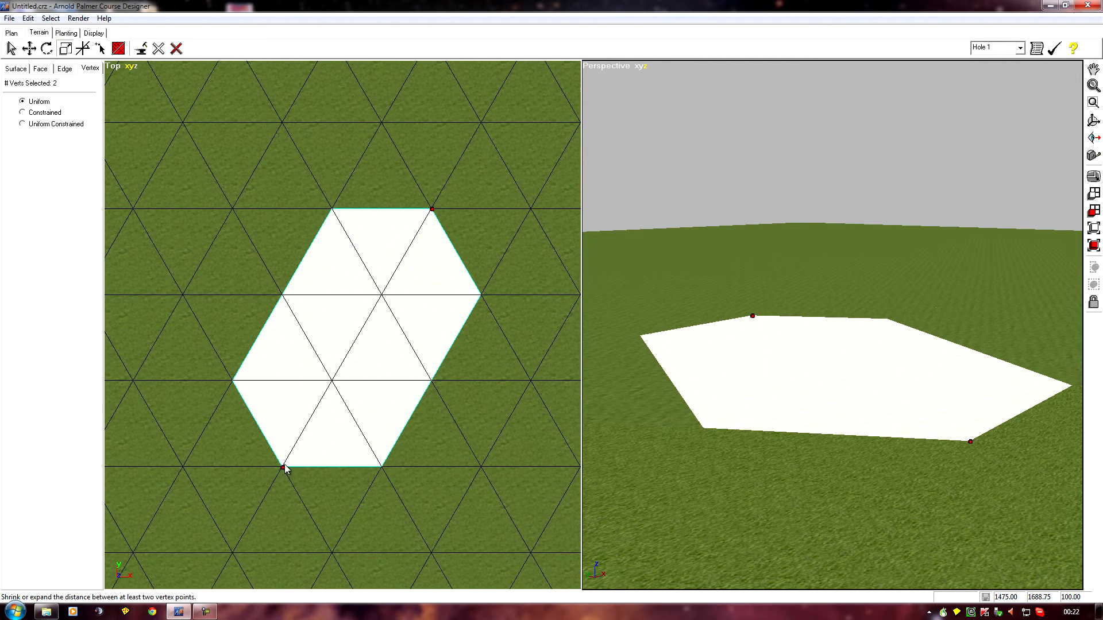
{"action": "left_click_drag", "start_coordinate": [283, 472], "coordinate": [263, 463]}
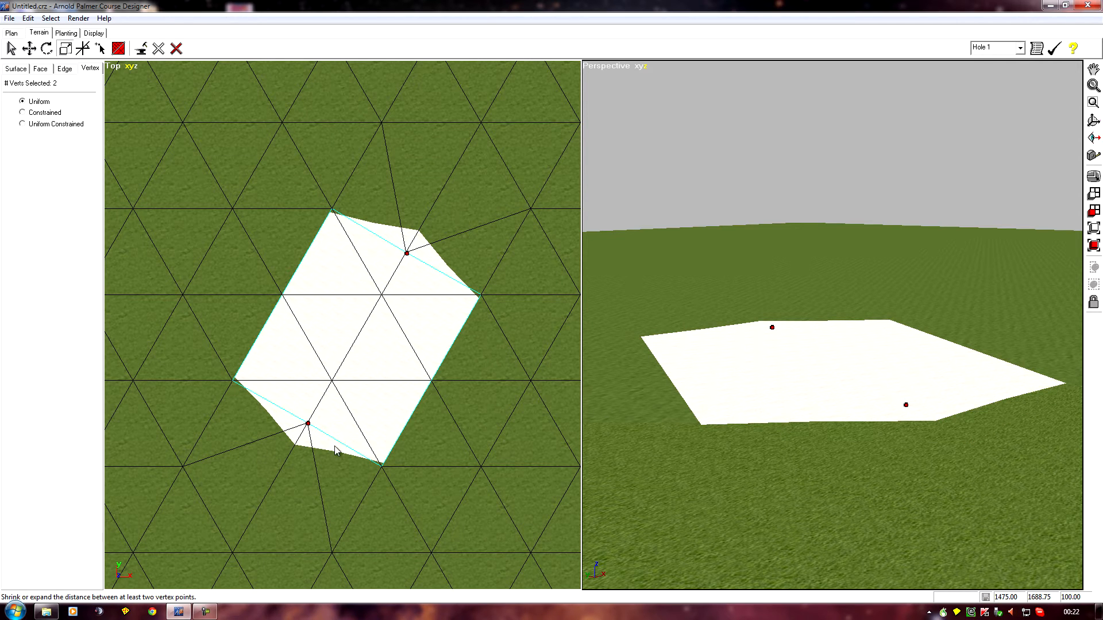
Fine-tune the scaling of the two vertices so they line up with the short sides of the rectangle
{"action": "scroll", "coordinate": [325, 469], "scroll_direction": "up", "scroll_amount": 2}
{"action": "middle_click_drag", "start_coordinate": [328, 468], "coordinate": [330, 256]}
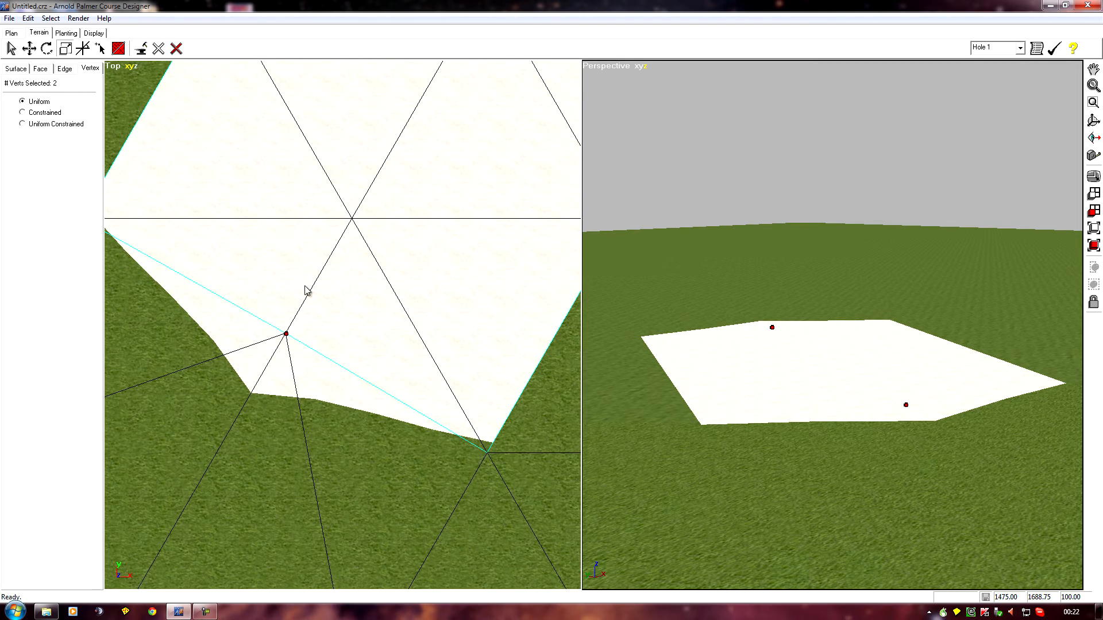
{"action": "left_click", "coordinate": [284, 334]}
{"action": "left_click_drag", "start_coordinate": [284, 334], "coordinate": [286, 334]}
{"action": "scroll", "coordinate": [311, 404], "scroll_direction": "down", "scroll_amount": 5}
{"action": "middle_click_drag", "start_coordinate": [249, 214], "coordinate": [245, 255]}
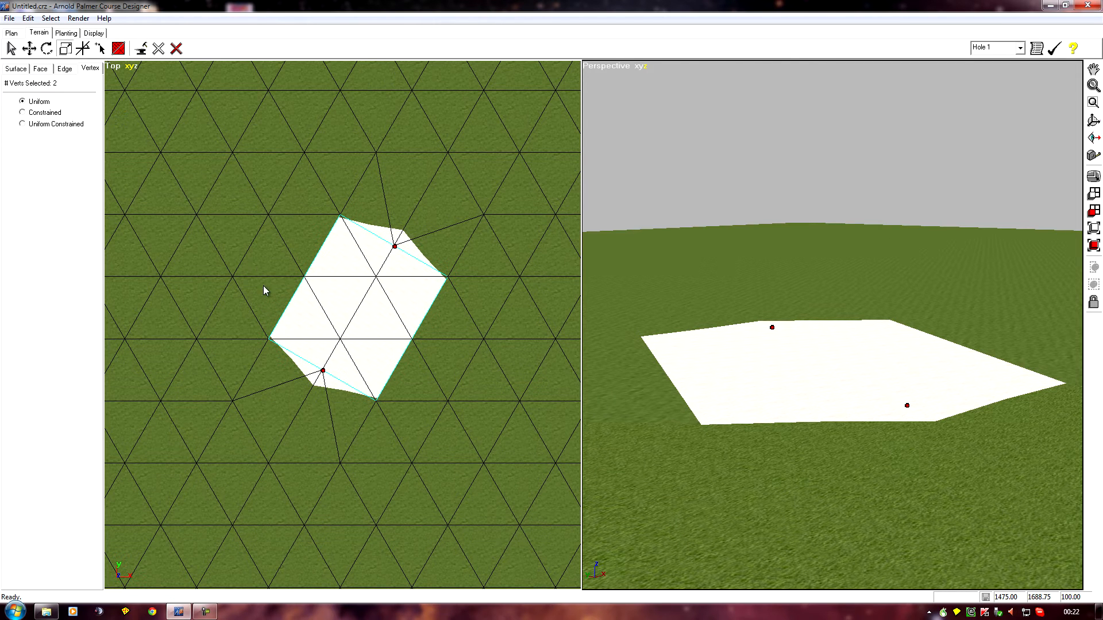
Extrude the selected sand faces upward into a raised block
{"action": "left_click", "coordinate": [41, 68]}
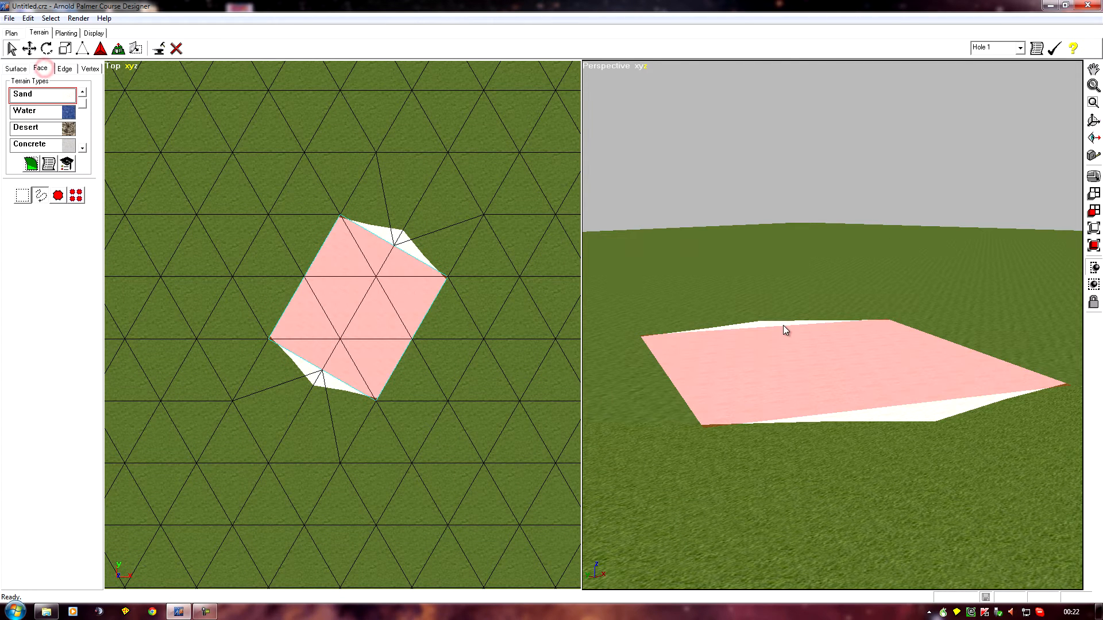
{"action": "left_click", "coordinate": [118, 48]}
{"action": "left_click_drag", "start_coordinate": [814, 364], "coordinate": [814, 27]}
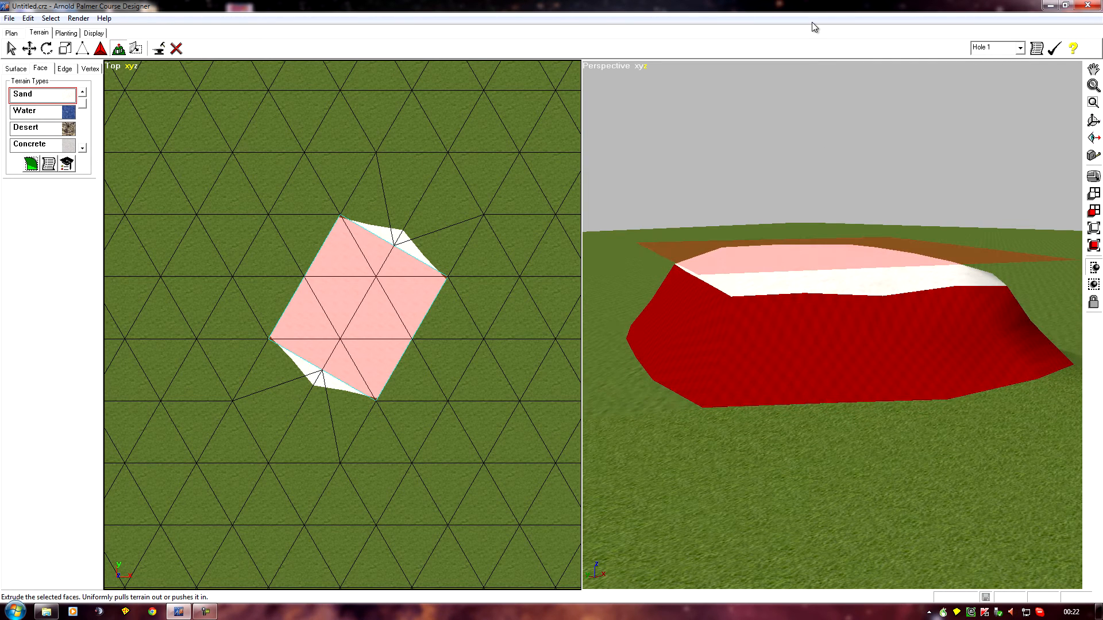
{"action": "right_click_drag", "start_coordinate": [857, 434], "coordinate": [776, 505]}
{"action": "right_click_drag", "start_coordinate": [886, 505], "coordinate": [877, 526]}
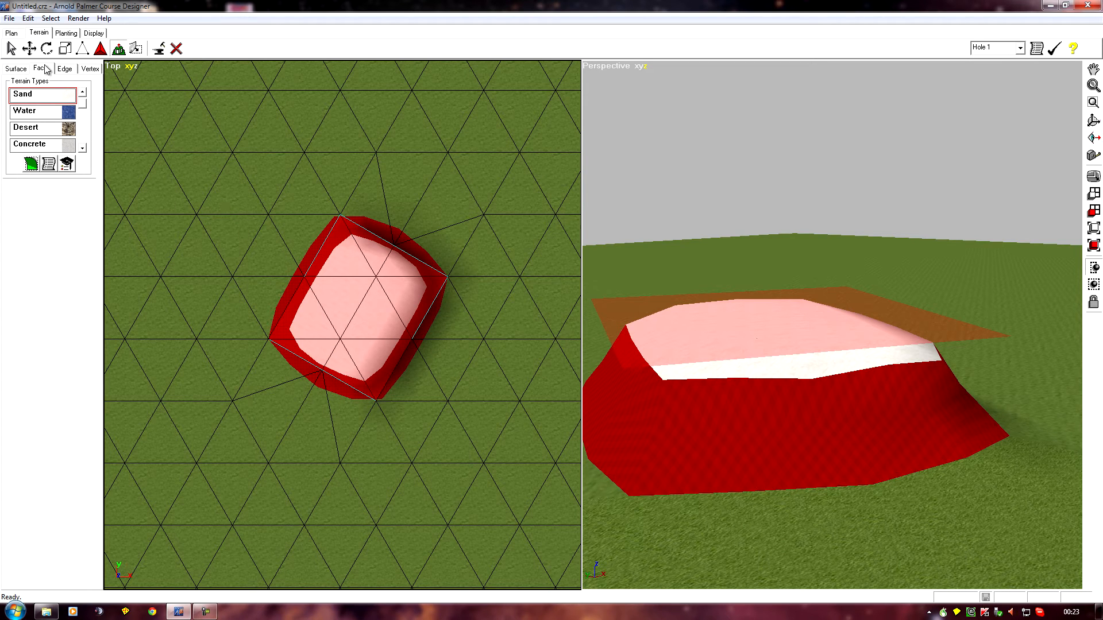
Select the triangular top face at each short end of the block and apply the None terrain type
{"action": "left_click", "coordinate": [11, 48]}
{"action": "left_click", "coordinate": [312, 347]}
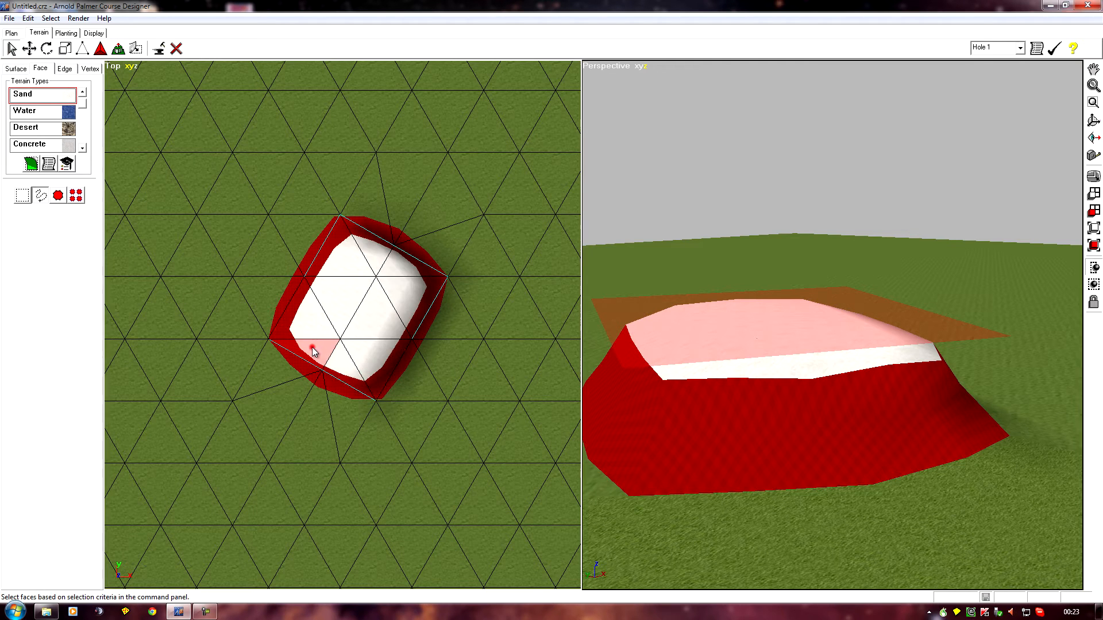
{"action": "left_click", "coordinate": [374, 252], "text": "ctrl"}
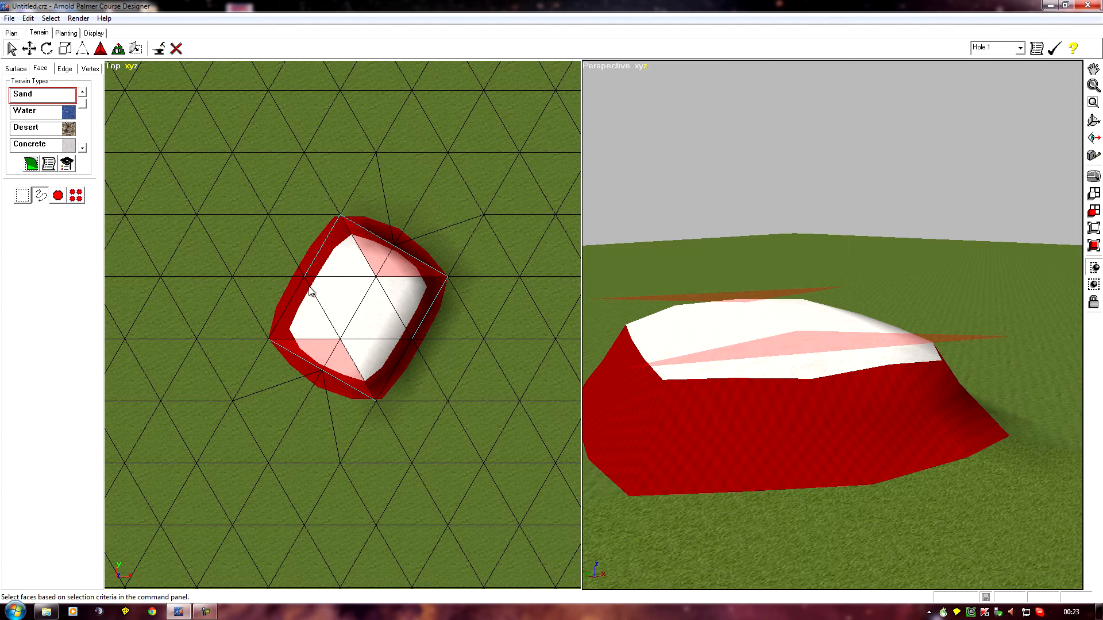
{"action": "left_click_drag", "start_coordinate": [83, 105], "coordinate": [83, 101]}
{"action": "left_click", "coordinate": [43, 95]}
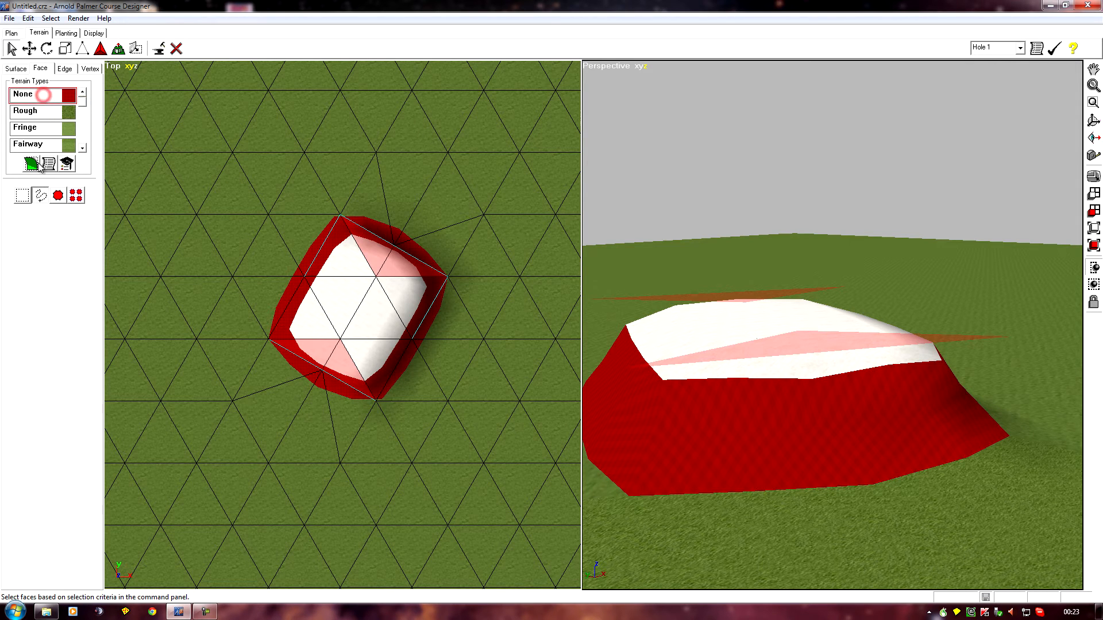
{"action": "left_click", "coordinate": [31, 165]}
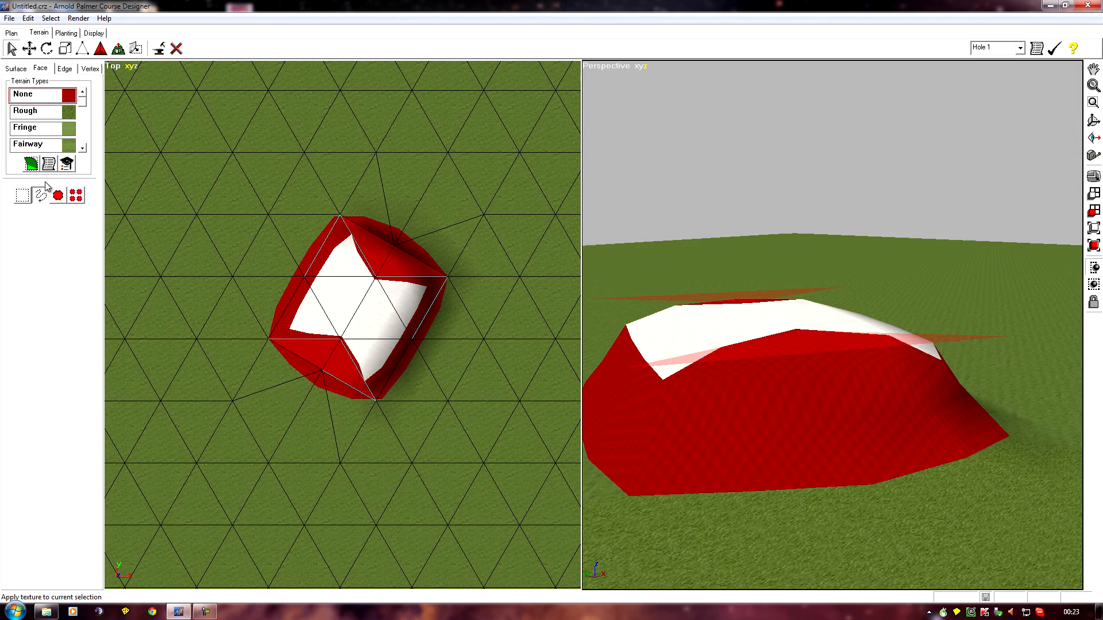
Select the whole connected region of None faces around the block and apply the Concrete texture
{"action": "left_click", "coordinate": [58, 196]}
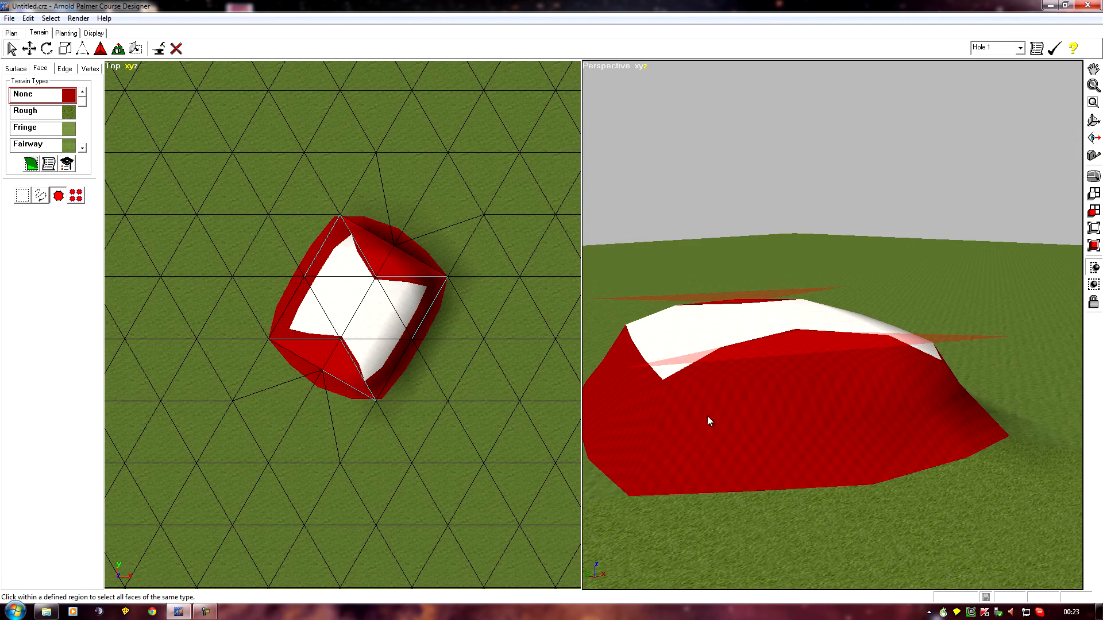
{"action": "left_click", "coordinate": [745, 404]}
{"action": "left_click", "coordinate": [82, 148]}
{"action": "left_click", "coordinate": [83, 148]}
{"action": "left_click", "coordinate": [83, 148]}
{"action": "left_click", "coordinate": [83, 148]}
{"action": "left_click", "coordinate": [82, 148]}
{"action": "left_click", "coordinate": [19, 127]}
{"action": "left_click", "coordinate": [31, 165]}
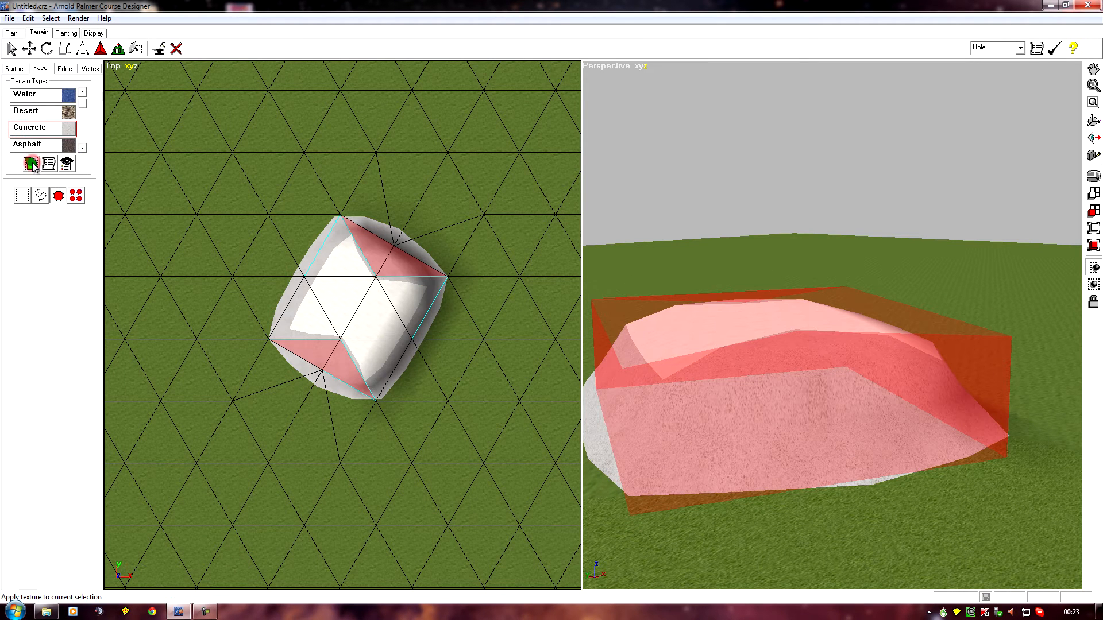
Scale the two inner top vertices of the block outward until they line up with the end walls
{"action": "right_click_drag", "start_coordinate": [194, 481], "coordinate": [296, 510], "text": "ctrl"}
{"action": "right_click_drag", "start_coordinate": [267, 393], "coordinate": [309, 431]}
{"action": "right_click_drag", "start_coordinate": [675, 517], "coordinate": [681, 543]}
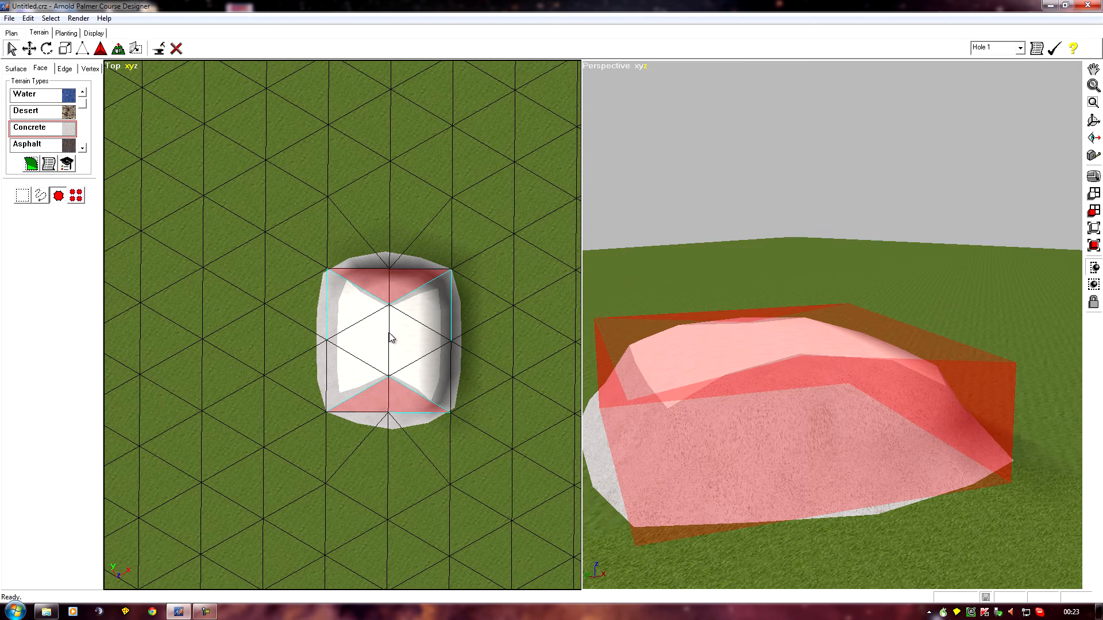
{"action": "left_click", "coordinate": [64, 68]}
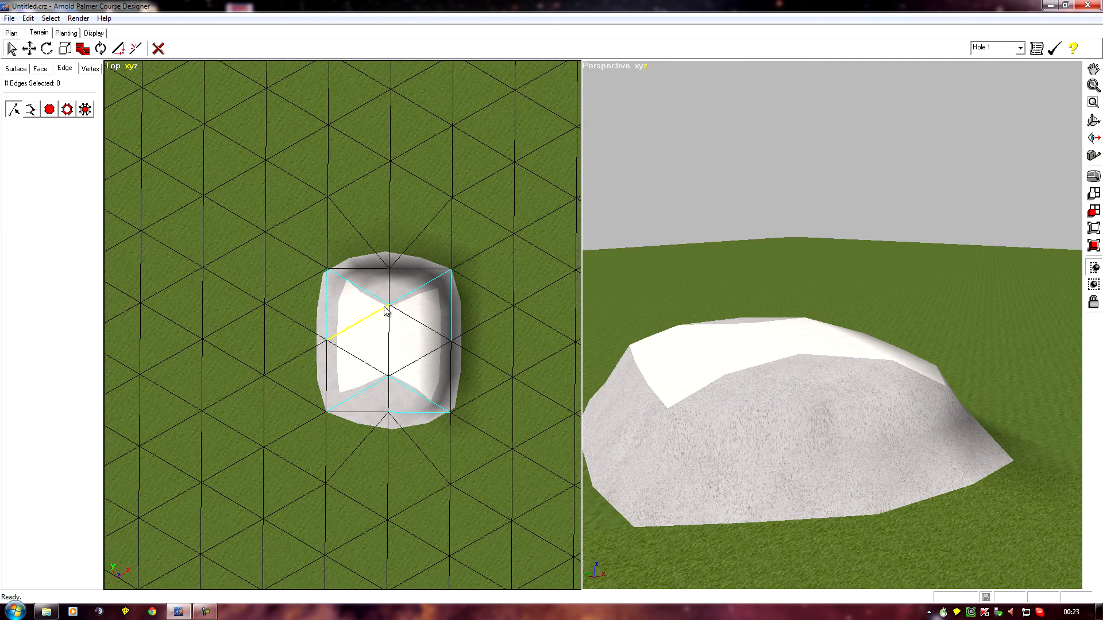
{"action": "left_click", "coordinate": [90, 68]}
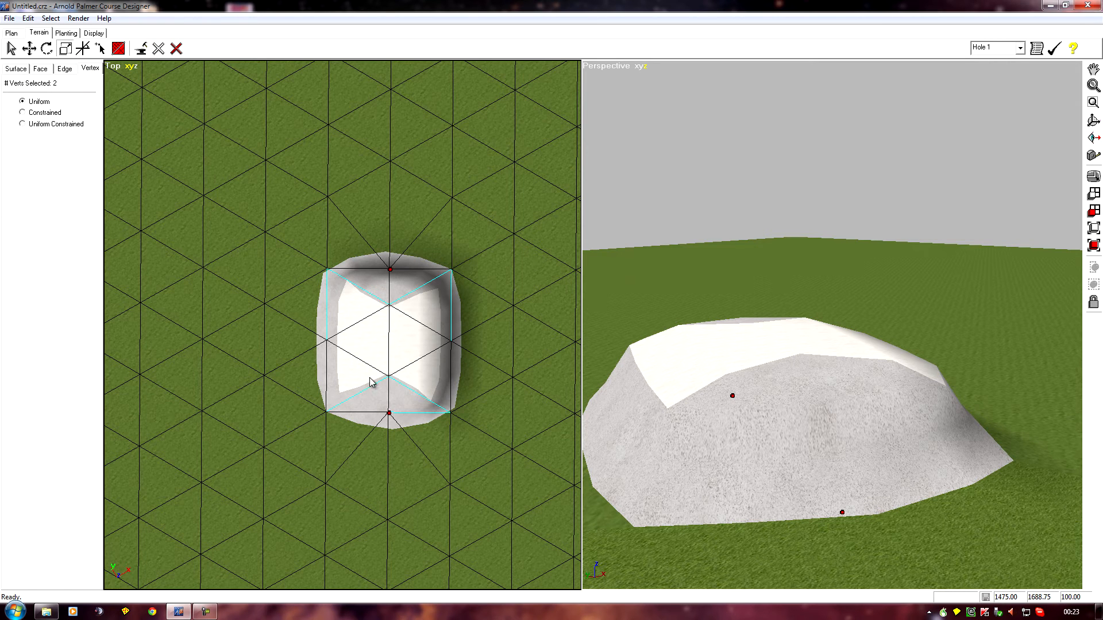
{"action": "left_click", "coordinate": [389, 377]}
{"action": "left_click", "coordinate": [386, 304], "text": "ctrl"}
{"action": "left_click", "coordinate": [66, 49]}
{"action": "left_click_drag", "start_coordinate": [388, 306], "coordinate": [446, 312]}
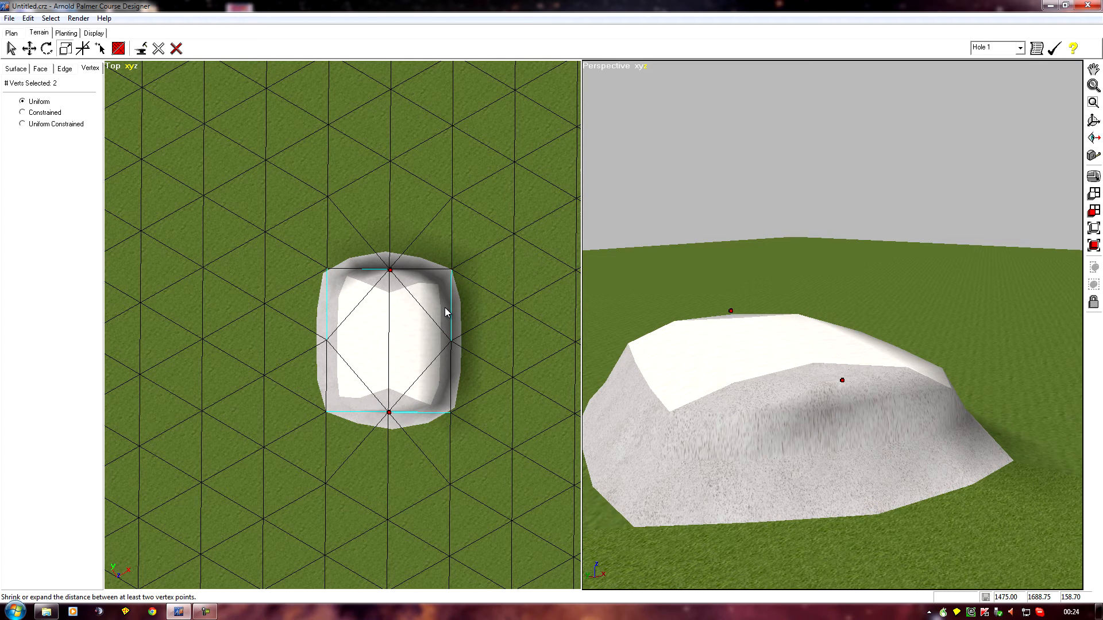
{"action": "right_click_drag", "start_coordinate": [655, 487], "coordinate": [655, 488]}
Move the central lengthwise top edge upward to form a roof ridge
{"action": "left_click", "coordinate": [65, 68]}
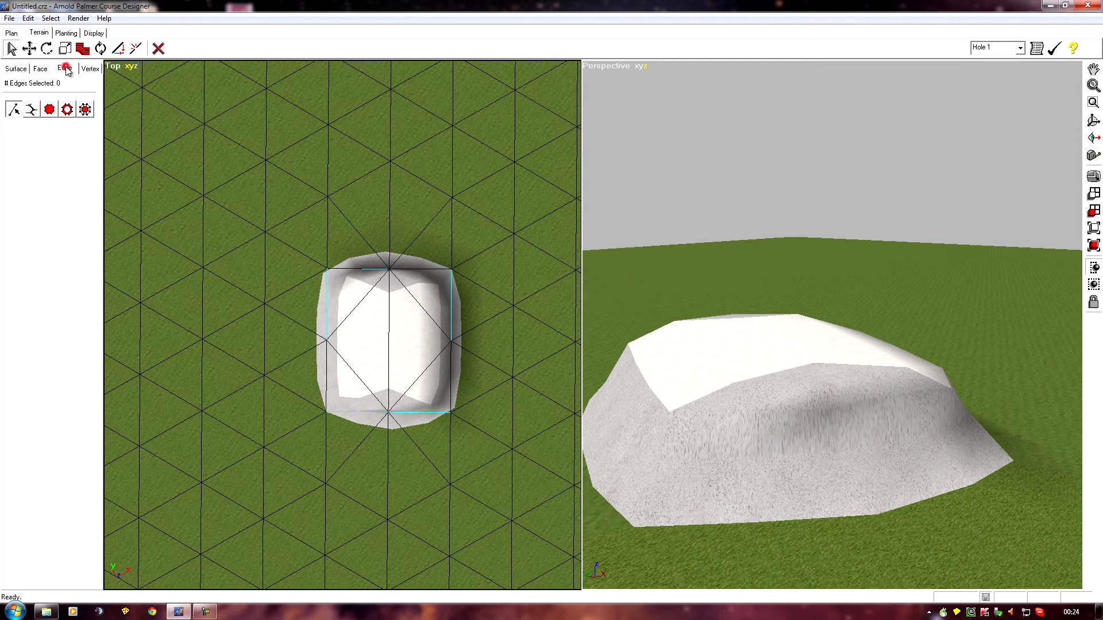
{"action": "left_click", "coordinate": [387, 329]}
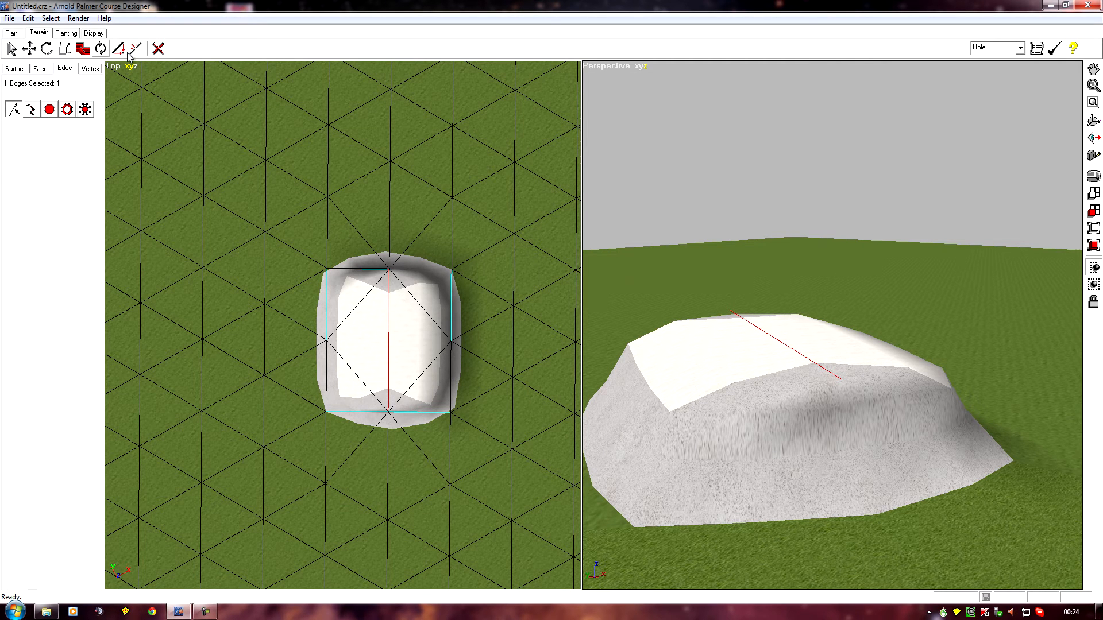
{"action": "left_click", "coordinate": [29, 48]}
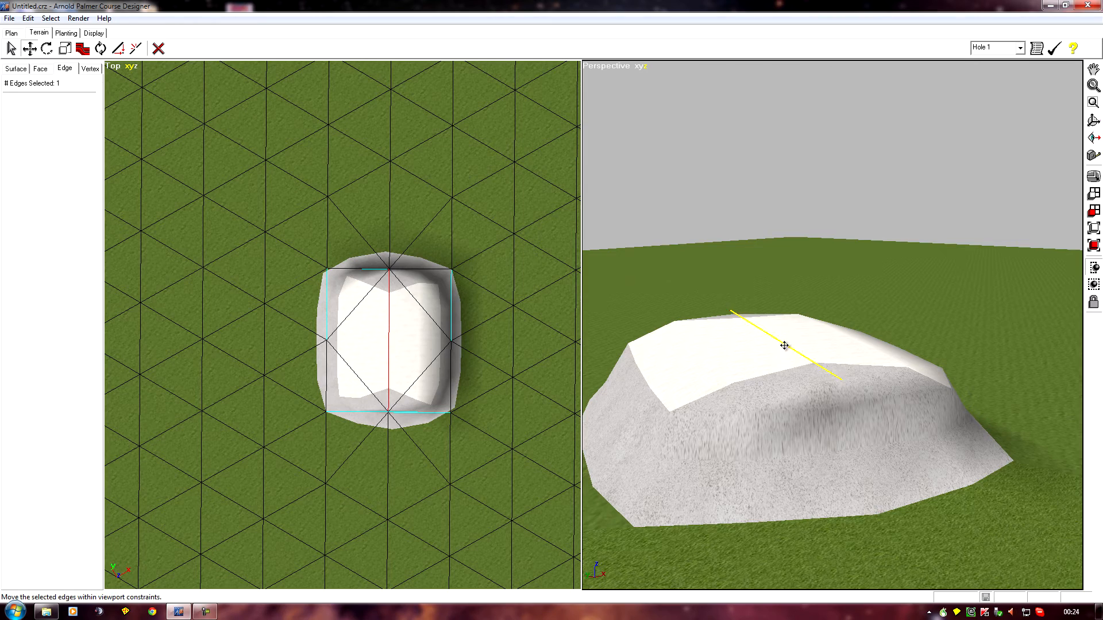
{"action": "left_click_drag", "start_coordinate": [786, 343], "coordinate": [789, 245]}
{"action": "mouse_move", "coordinate": [703, 394]}
{"action": "right_mouse_down"}
{"action": "mouse_move", "coordinate": [683, 438]}
{"action": "mouse_move", "coordinate": [475, 463]}
{"action": "mouse_move", "coordinate": [204, 416]}
{"action": "mouse_move", "coordinate": [988, 431]}
{"action": "mouse_move", "coordinate": [906, 466]}
{"action": "mouse_move", "coordinate": [884, 562]}
{"action": "mouse_move", "coordinate": [901, 509]}
{"action": "mouse_move", "coordinate": [903, 525]}
{"action": "mouse_move", "coordinate": [1015, 505]}
{"action": "mouse_move", "coordinate": [1042, 516]}
{"action": "mouse_move", "coordinate": [17, 485]}
{"action": "mouse_move", "coordinate": [1, 470]}
{"action": "right_mouse_up"}
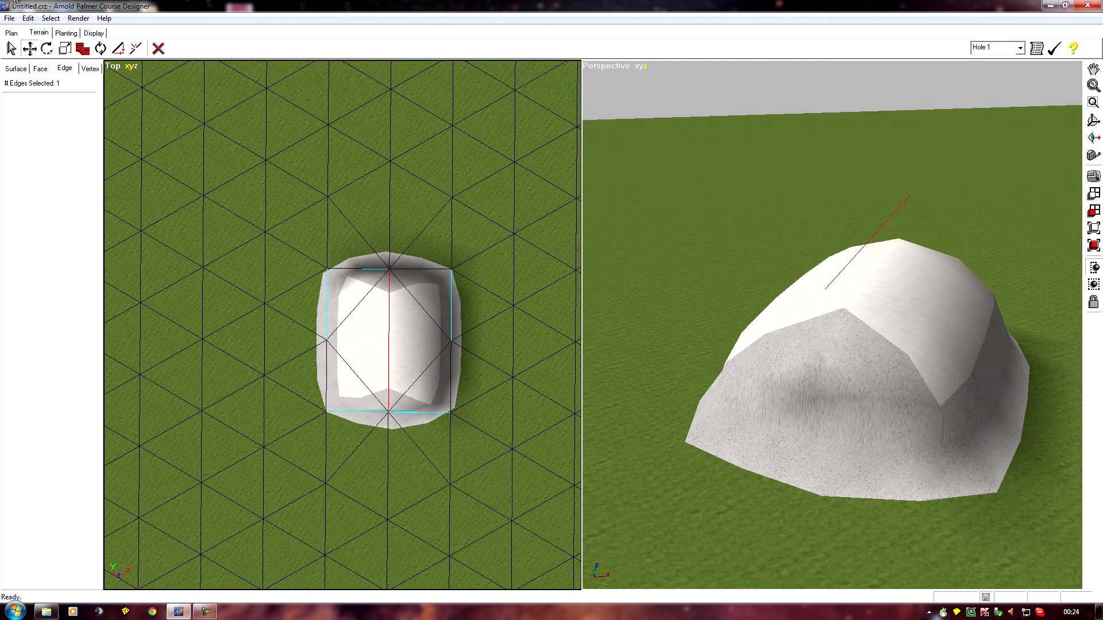
Select all edges of the building without the surrounding terrain edges and set their sharpness to -1
{"action": "left_click", "coordinate": [64, 67]}
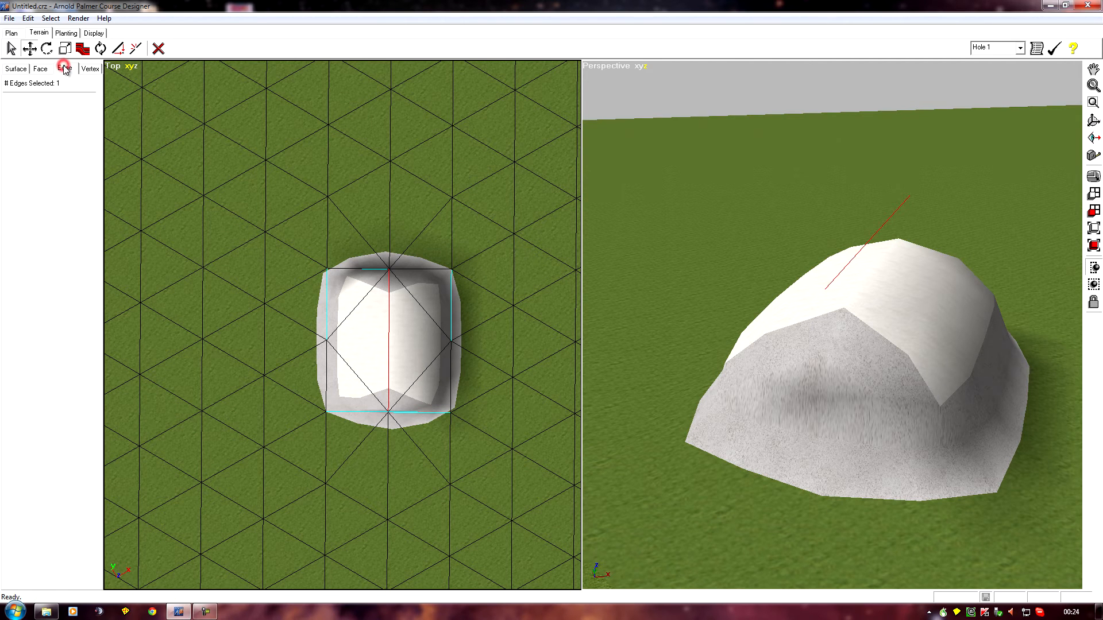
{"action": "left_click", "coordinate": [11, 49]}
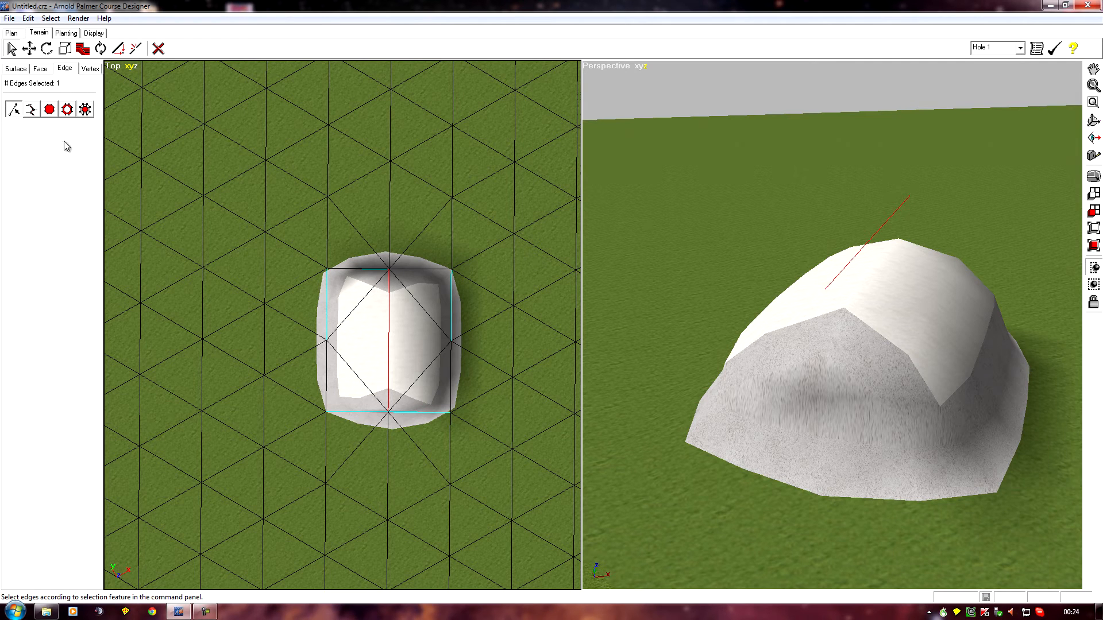
{"action": "left_click", "coordinate": [299, 231]}
{"action": "left_click_drag", "start_coordinate": [494, 454], "coordinate": [483, 442]}
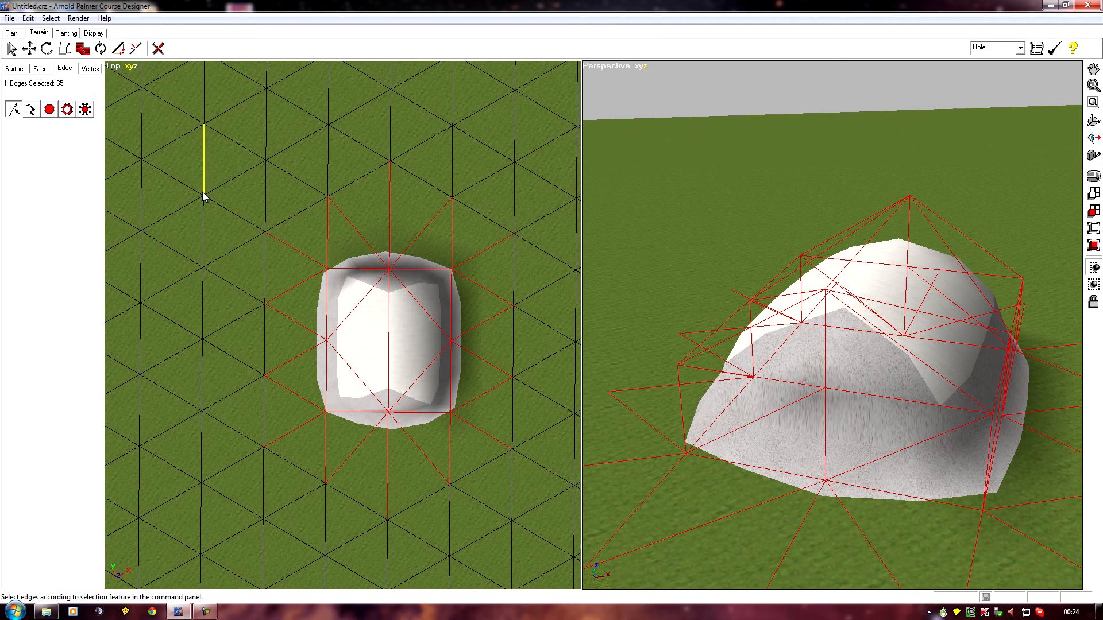
{"action": "left_click_drag", "start_coordinate": [246, 187], "coordinate": [532, 246]}
{"action": "left_click_drag", "start_coordinate": [245, 258], "coordinate": [508, 508]}
{"action": "left_click_drag", "start_coordinate": [488, 229], "coordinate": [525, 446]}
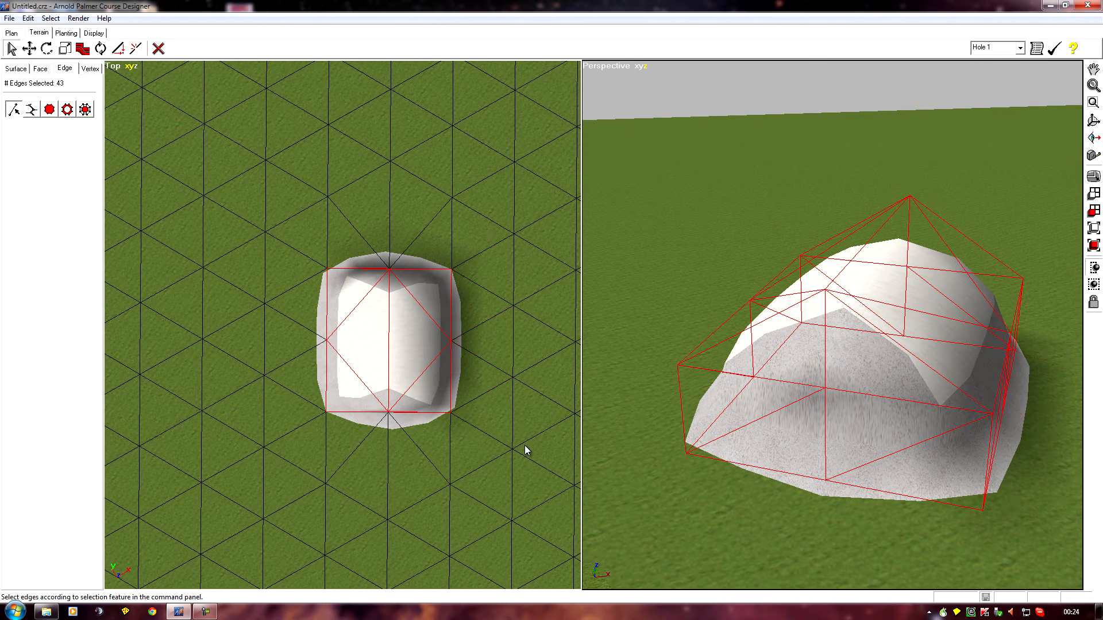
{"action": "left_click", "coordinate": [83, 48]}
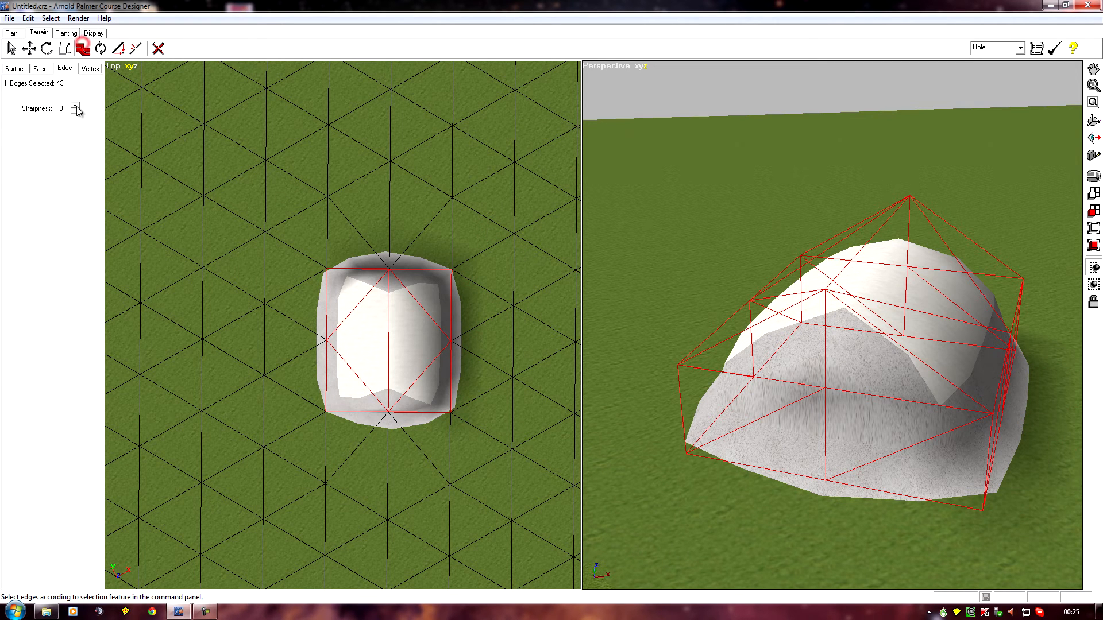
{"action": "left_click", "coordinate": [75, 111]}
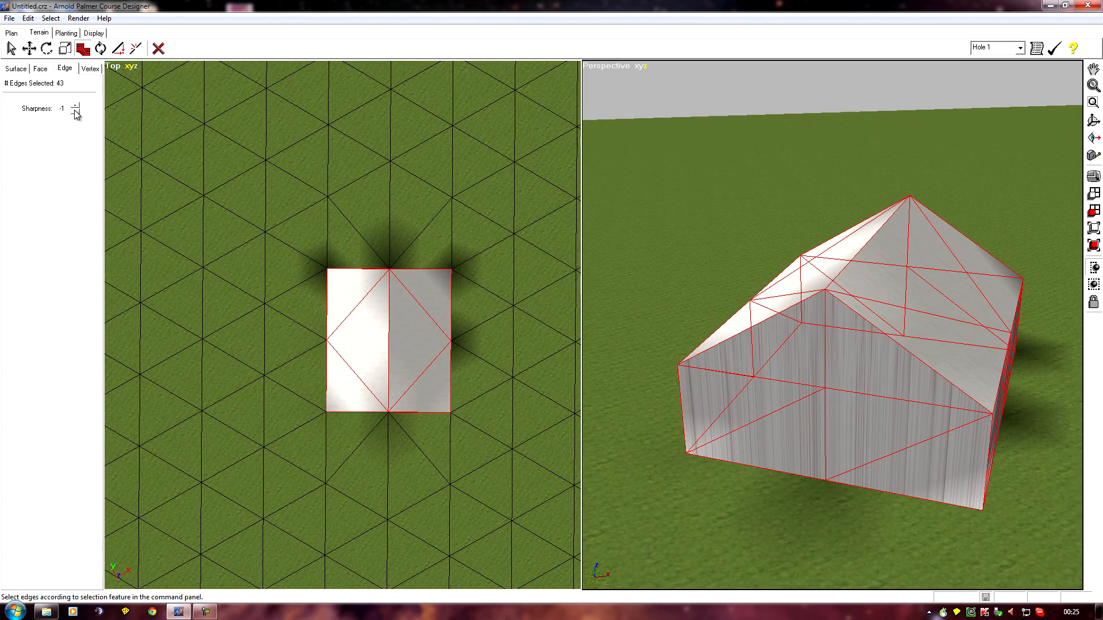
Examine the sharp-edged building's walls, roof and base from several sides and distances
{"action": "middle_click_drag", "start_coordinate": [758, 495], "coordinate": [466, 348]}
{"action": "scroll", "coordinate": [702, 458], "scroll_direction": "down", "scroll_amount": 2}
{"action": "mouse_move", "coordinate": [709, 456]}
{"action": "middle_mouse_down"}
{"action": "mouse_move", "coordinate": [727, 460]}
{"action": "mouse_move", "coordinate": [480, 510]}
{"action": "mouse_move", "coordinate": [698, 461]}
{"action": "middle_mouse_up"}
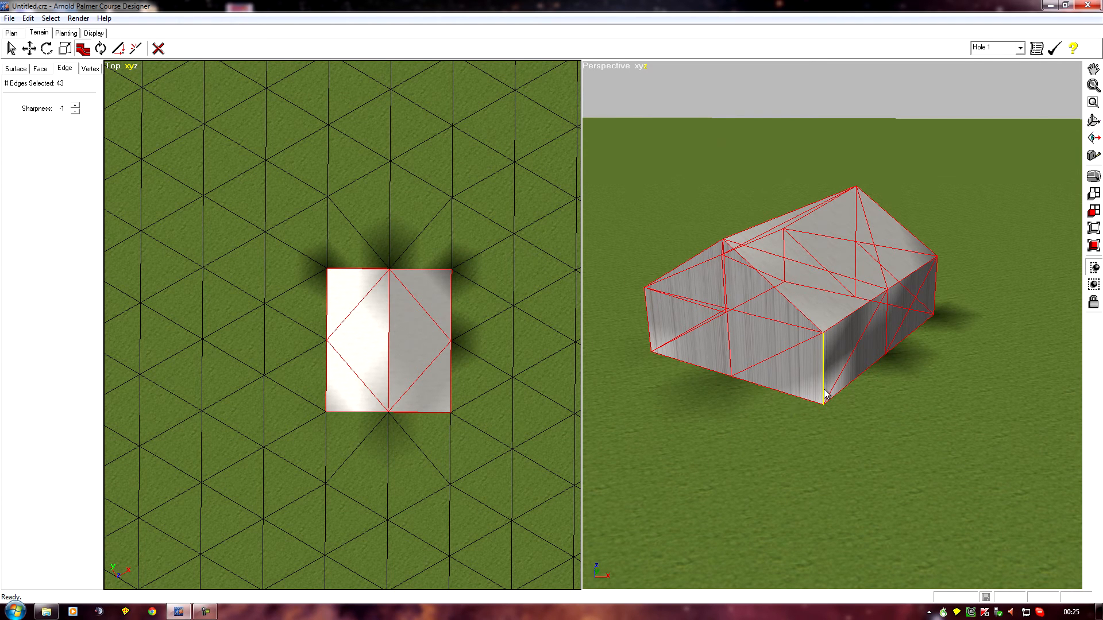
{"action": "middle_click_drag", "start_coordinate": [888, 352], "coordinate": [638, 428]}
{"action": "middle_click_drag", "start_coordinate": [936, 476], "coordinate": [713, 457]}
{"action": "scroll", "coordinate": [713, 457], "scroll_direction": "up", "scroll_amount": 2}
{"action": "middle_click_drag", "start_coordinate": [920, 463], "coordinate": [829, 442]}
{"action": "scroll", "coordinate": [815, 448], "scroll_direction": "up", "scroll_amount": 2}
{"action": "scroll", "coordinate": [829, 441], "scroll_direction": "up", "scroll_amount": 2}
{"action": "middle_click_drag", "start_coordinate": [878, 471], "coordinate": [736, 471]}
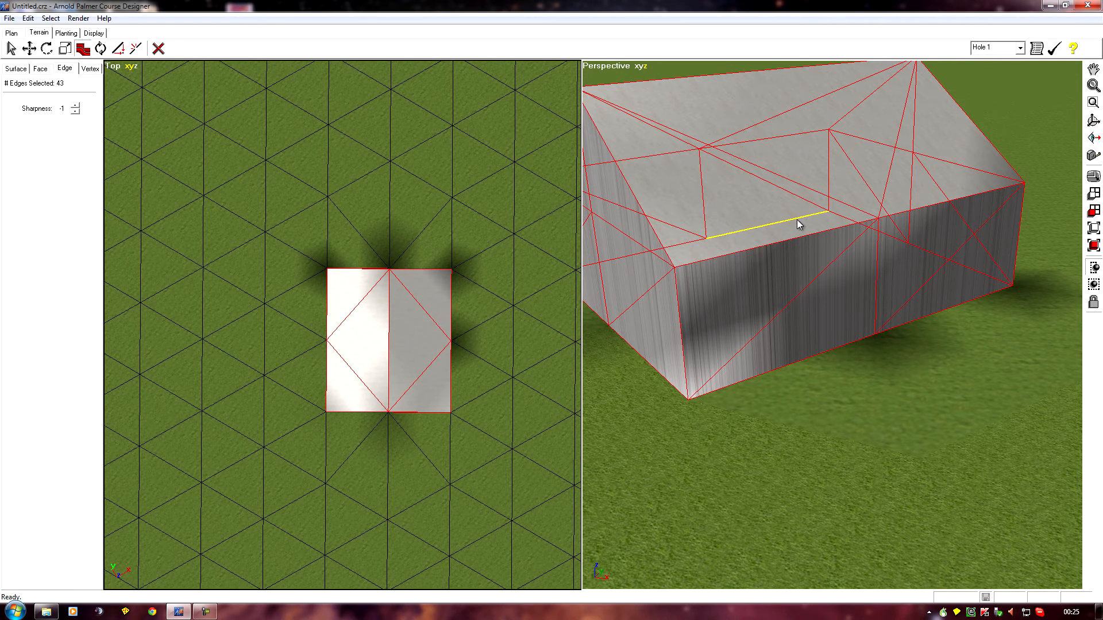
{"action": "middle_click_drag", "start_coordinate": [690, 221], "coordinate": [879, 357]}
{"action": "middle_click_drag", "start_coordinate": [817, 325], "coordinate": [861, 406]}
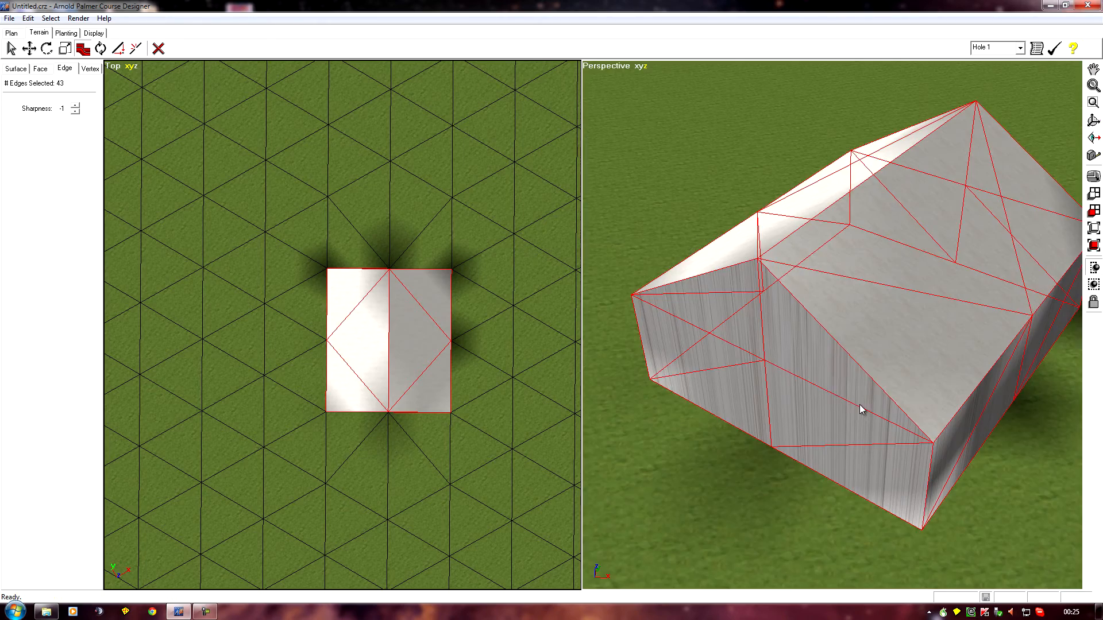
{"action": "scroll", "coordinate": [788, 372], "scroll_direction": "up", "scroll_amount": 2}
{"action": "middle_click_drag", "start_coordinate": [732, 339], "coordinate": [953, 399]}
{"action": "scroll", "coordinate": [943, 394], "scroll_direction": "down", "scroll_amount": 2}
{"action": "scroll", "coordinate": [943, 397], "scroll_direction": "down", "scroll_amount": 2}
{"action": "scroll", "coordinate": [943, 396], "scroll_direction": "up", "scroll_amount": 5}
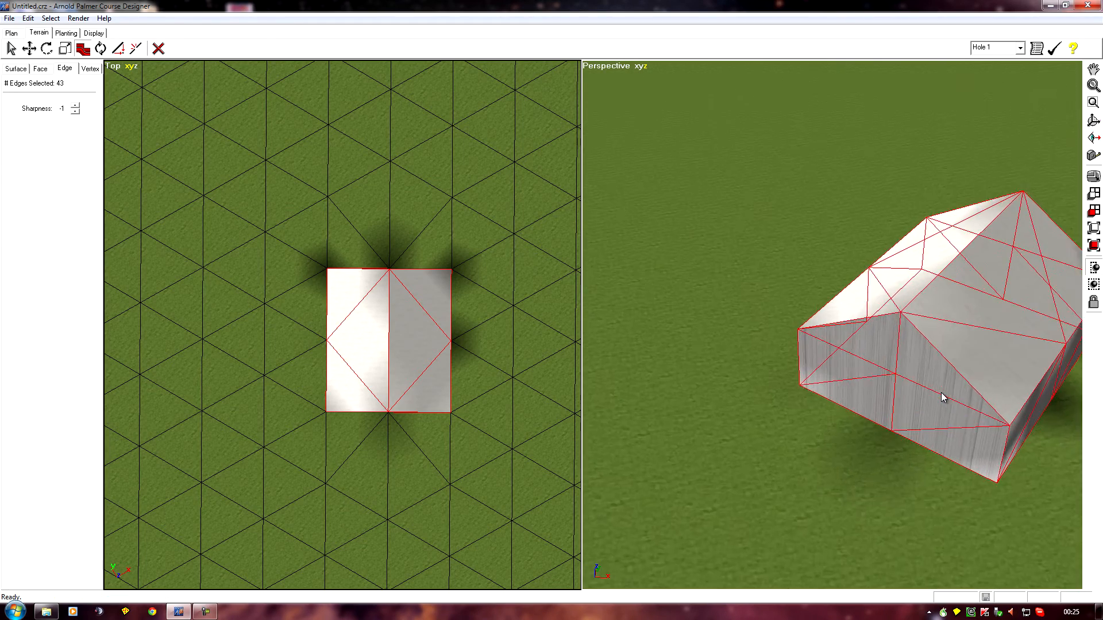
Clear the selection of all the building's edges
{"action": "scroll", "coordinate": [942, 396], "scroll_direction": "down", "scroll_amount": 5}
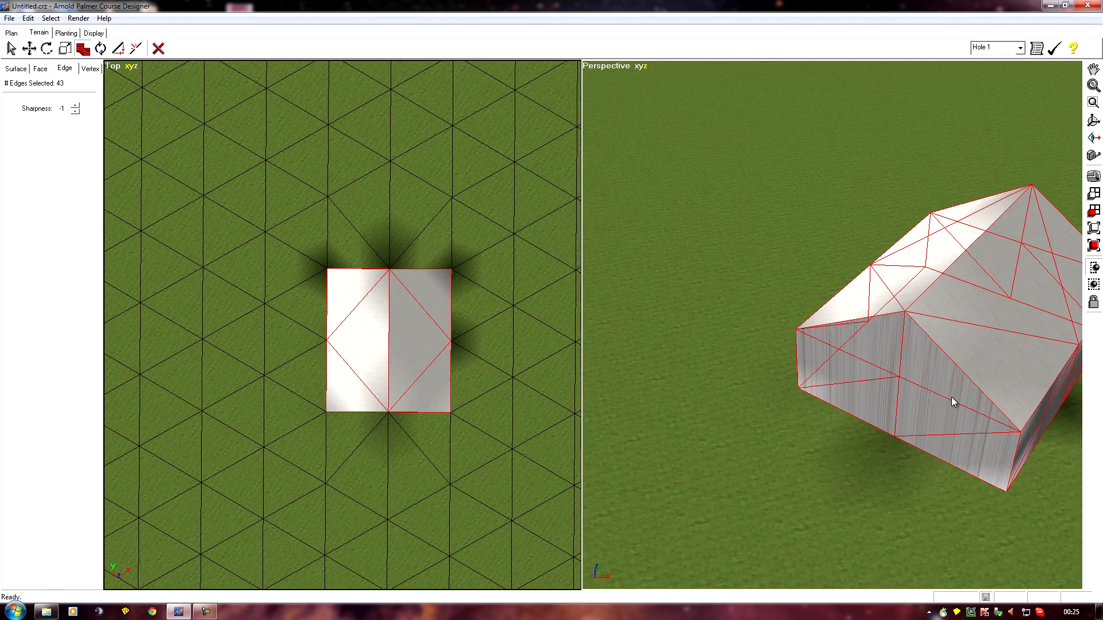
{"action": "mouse_move", "coordinate": [964, 401]}
{"action": "middle_mouse_down"}
{"action": "mouse_move", "coordinate": [896, 360]}
{"action": "mouse_move", "coordinate": [653, 414]}
{"action": "mouse_move", "coordinate": [706, 399]}
{"action": "mouse_move", "coordinate": [827, 419]}
{"action": "mouse_move", "coordinate": [468, 431]}
{"action": "mouse_move", "coordinate": [886, 422]}
{"action": "mouse_move", "coordinate": [680, 385]}
{"action": "mouse_move", "coordinate": [187, 178]}
{"action": "mouse_move", "coordinate": [967, 177]}
{"action": "mouse_move", "coordinate": [654, 75]}
{"action": "mouse_move", "coordinate": [529, 77]}
{"action": "mouse_move", "coordinate": [266, 578]}
{"action": "mouse_move", "coordinate": [297, 595]}
{"action": "middle_mouse_up"}
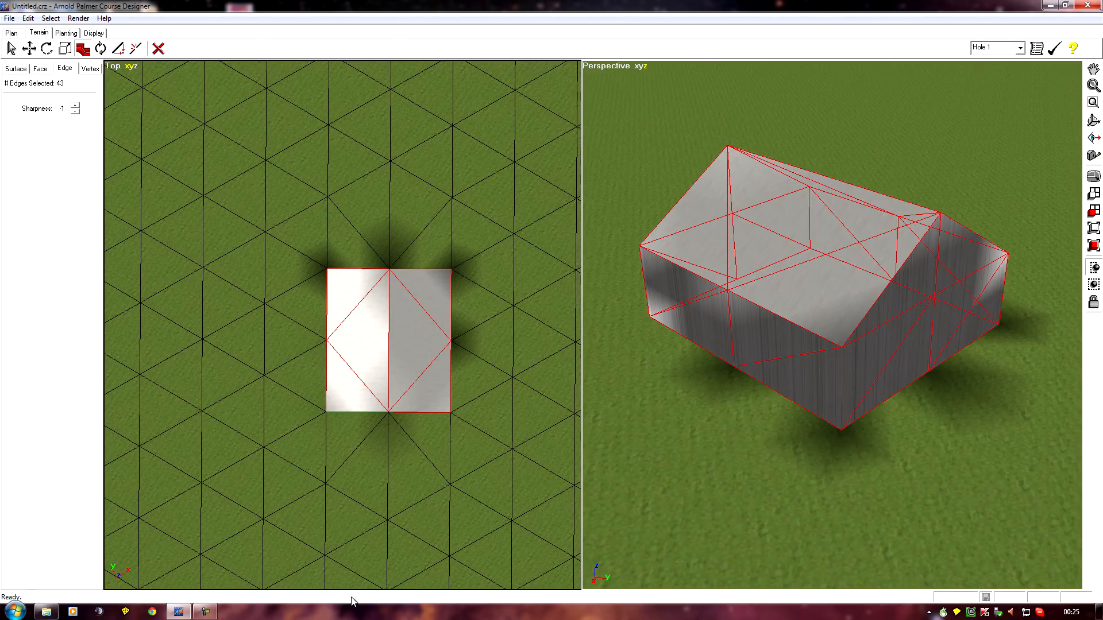
{"action": "middle_click_drag", "start_coordinate": [783, 487], "coordinate": [636, 503]}
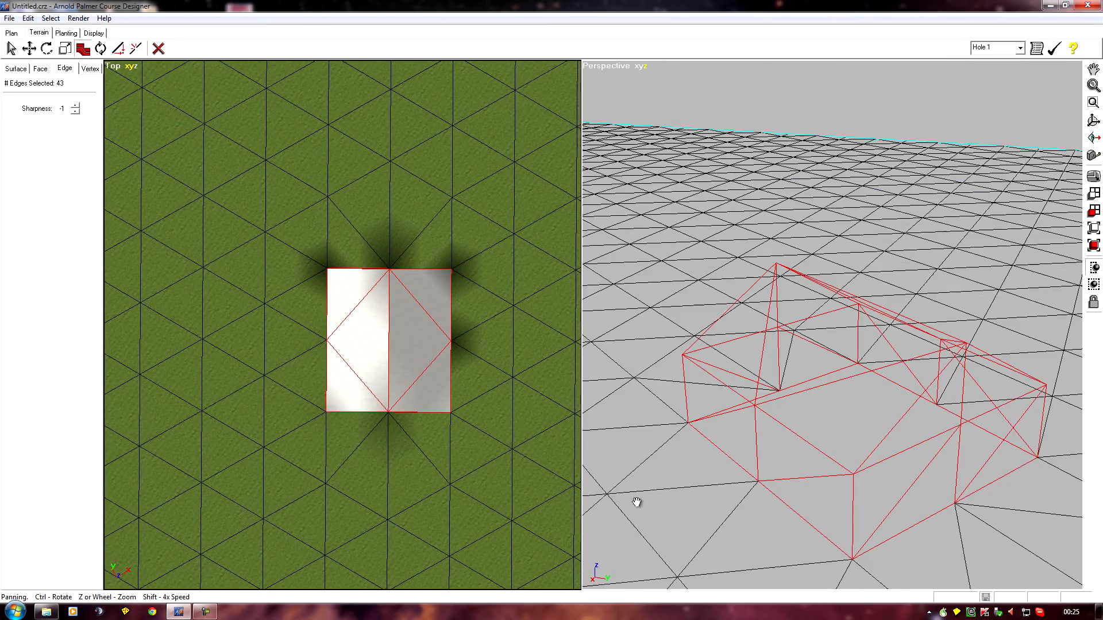
{"action": "middle_click_drag", "start_coordinate": [715, 527], "coordinate": [684, 288]}
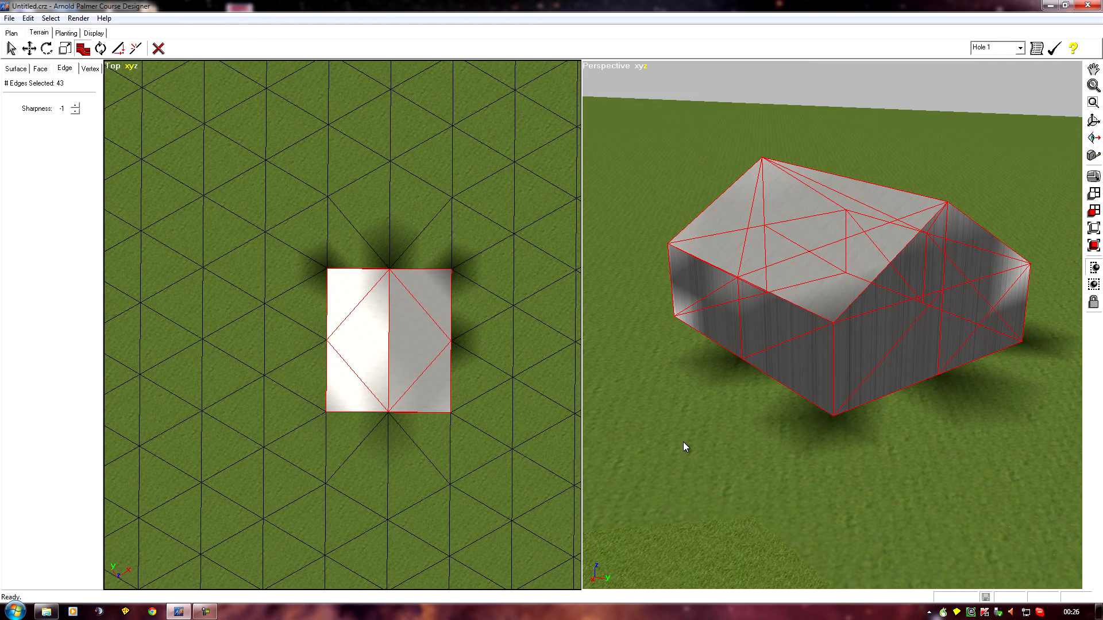
{"action": "mouse_move", "coordinate": [736, 451]}
{"action": "middle_mouse_down"}
{"action": "mouse_move", "coordinate": [736, 471]}
{"action": "mouse_move", "coordinate": [761, 496]}
{"action": "middle_mouse_up"}
{"action": "middle_click_drag", "start_coordinate": [687, 429], "coordinate": [701, 442]}
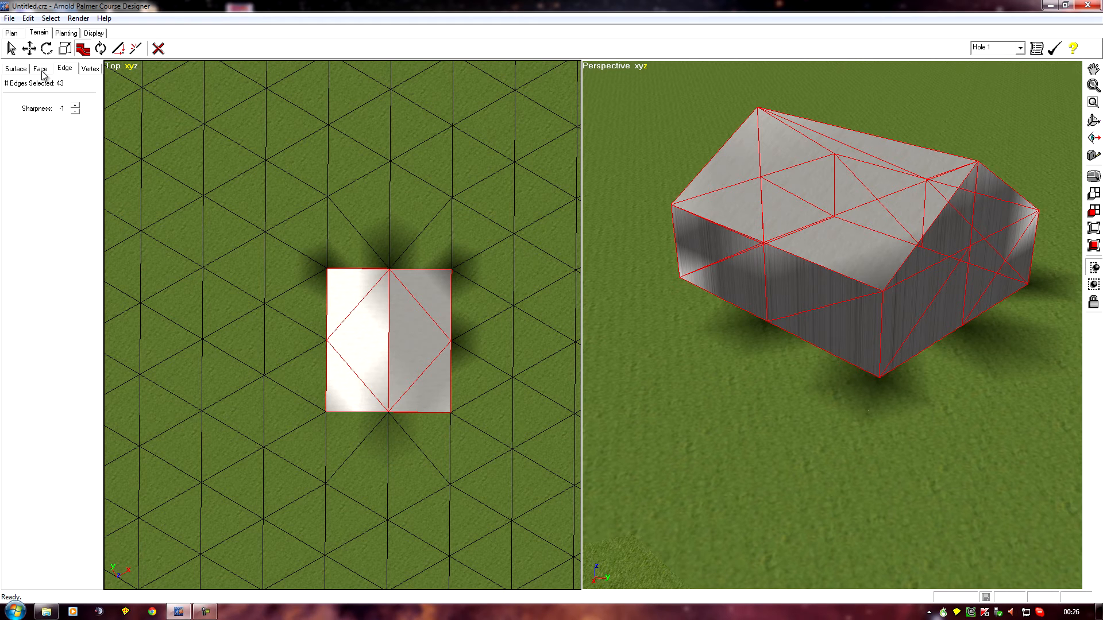
{"action": "left_click", "coordinate": [51, 17]}
{"action": "left_click", "coordinate": [61, 44]}
Examine the shading and dark corner areas on the grey roof slope and the long side wall below it
{"action": "middle_click_drag", "start_coordinate": [787, 434], "coordinate": [727, 476]}
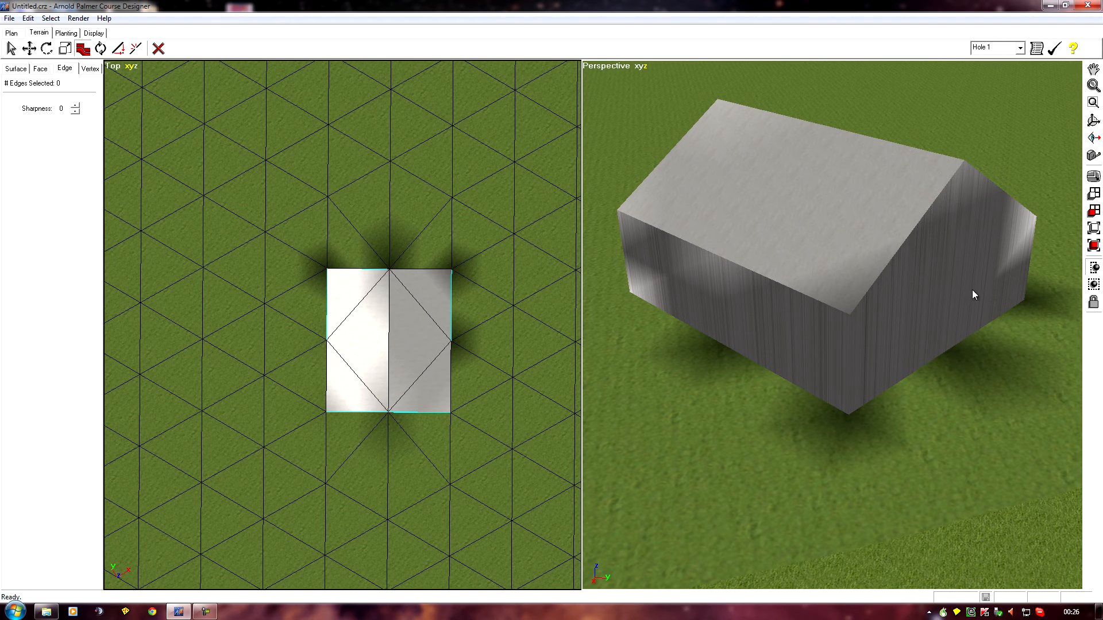
{"action": "right_click_drag", "start_coordinate": [807, 425], "coordinate": [899, 428]}
{"action": "right_click_drag", "start_coordinate": [779, 411], "coordinate": [1050, 449], "text": "ctrl"}
{"action": "right_click_drag", "start_coordinate": [907, 434], "coordinate": [1046, 439]}
{"action": "scroll", "coordinate": [940, 425], "scroll_direction": "up", "scroll_amount": 2}
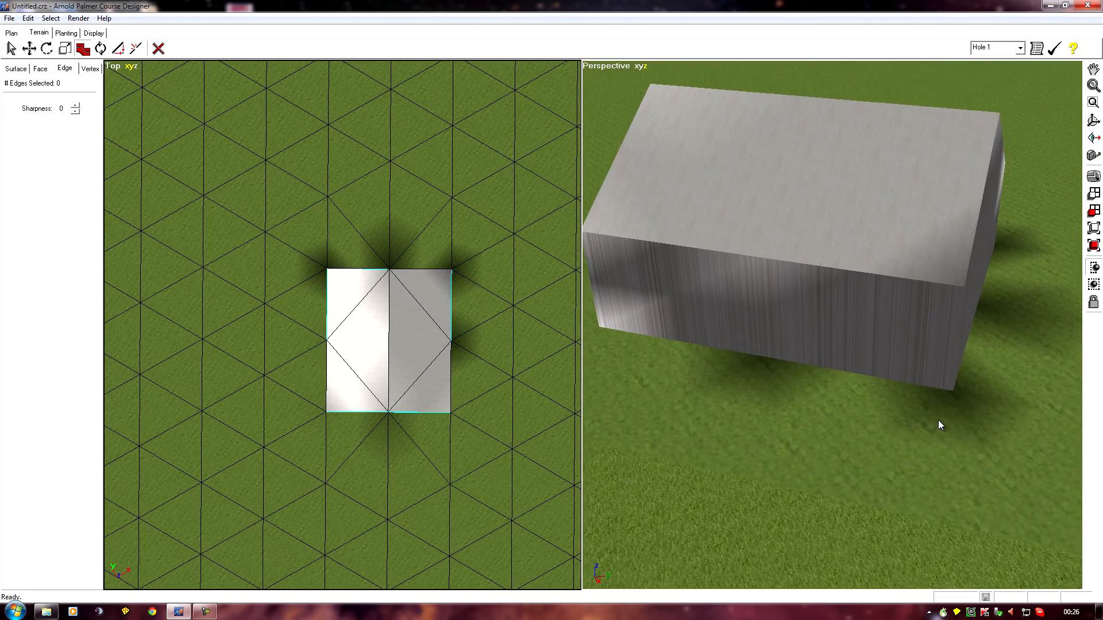
{"action": "right_click_drag", "start_coordinate": [850, 323], "coordinate": [802, 325]}
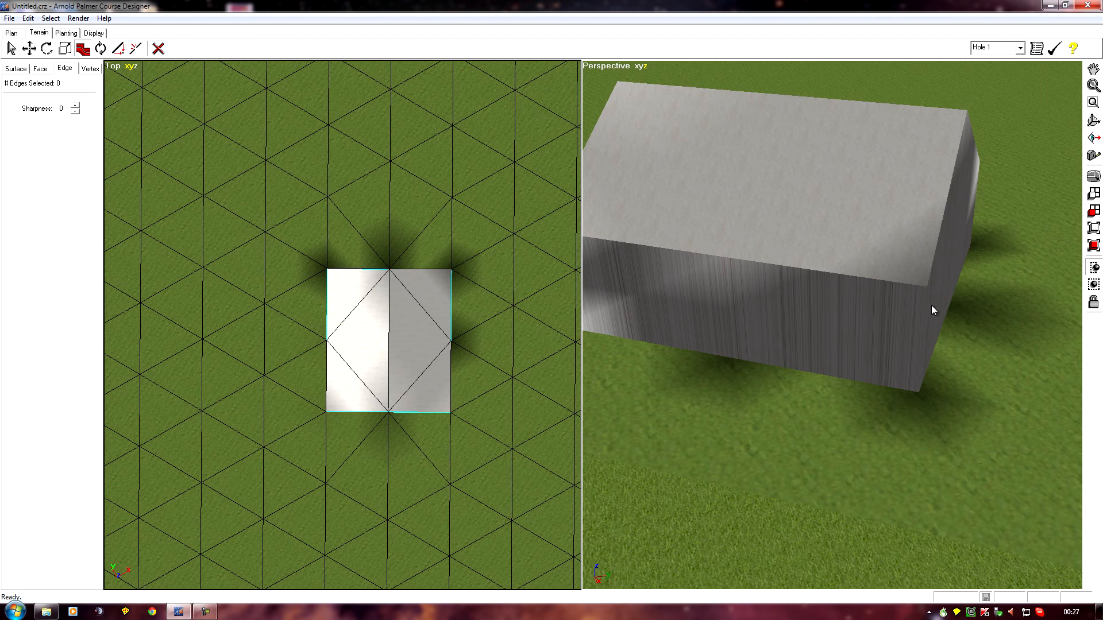
{"action": "right_click_drag", "start_coordinate": [757, 335], "coordinate": [860, 405]}
{"action": "scroll", "coordinate": [860, 406], "scroll_direction": "up", "scroll_amount": 2}
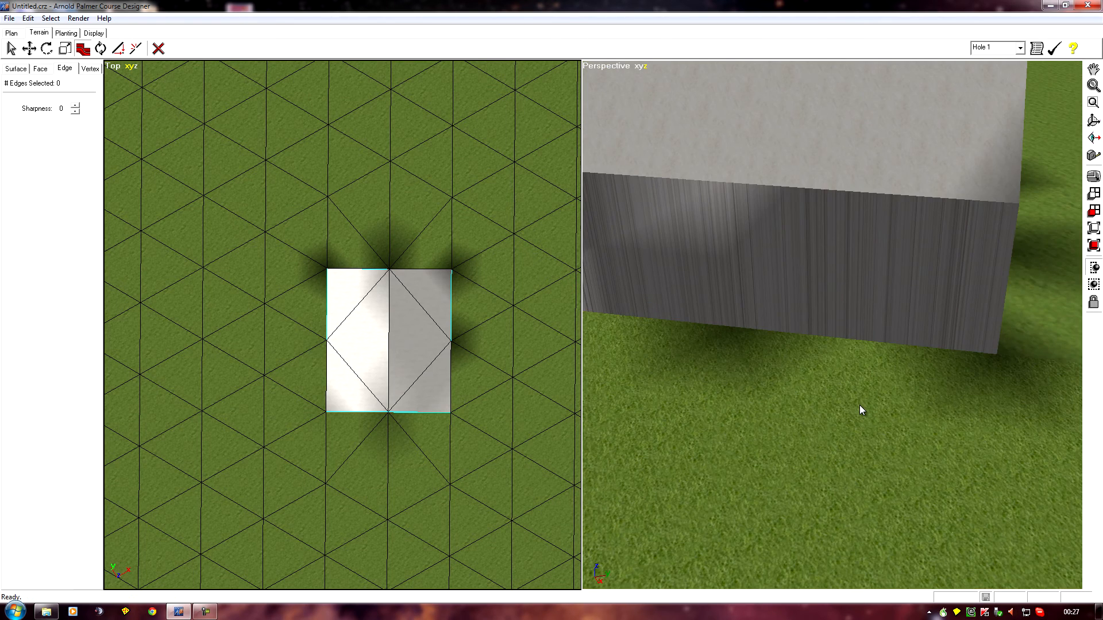
{"action": "scroll", "coordinate": [859, 405], "scroll_direction": "down", "scroll_amount": 1}
{"action": "right_click_drag", "start_coordinate": [795, 373], "coordinate": [811, 475]}
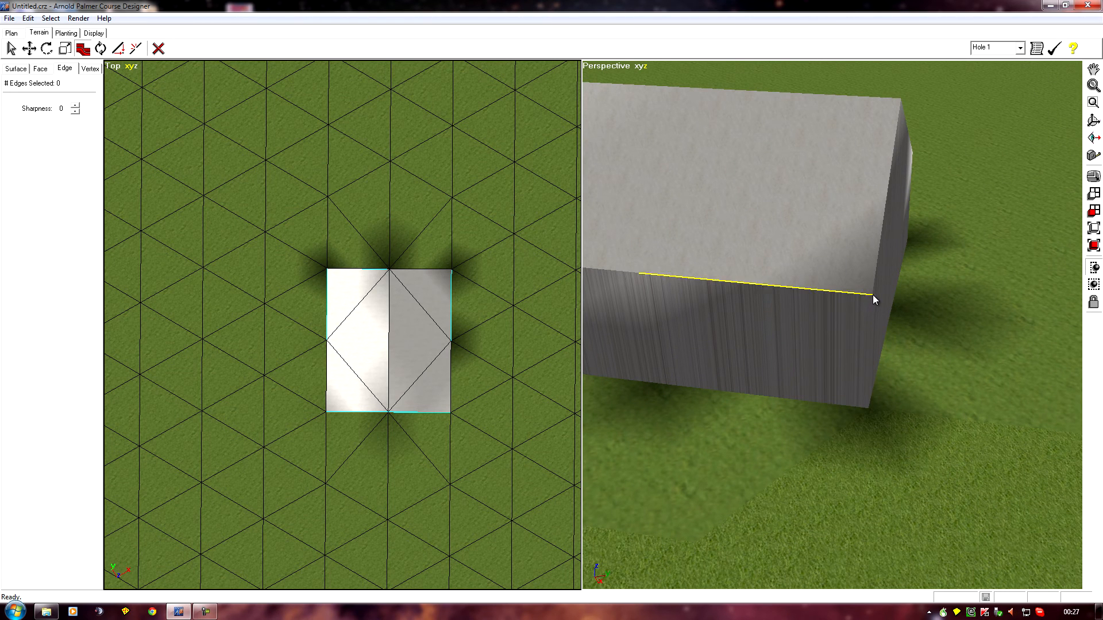
{"action": "right_click_drag", "start_coordinate": [817, 412], "coordinate": [819, 415]}
{"action": "right_click_drag", "start_coordinate": [794, 464], "coordinate": [1021, 477]}
{"action": "scroll", "coordinate": [957, 465], "scroll_direction": "down", "scroll_amount": 1}
{"action": "right_click_drag", "start_coordinate": [778, 474], "coordinate": [781, 446]}
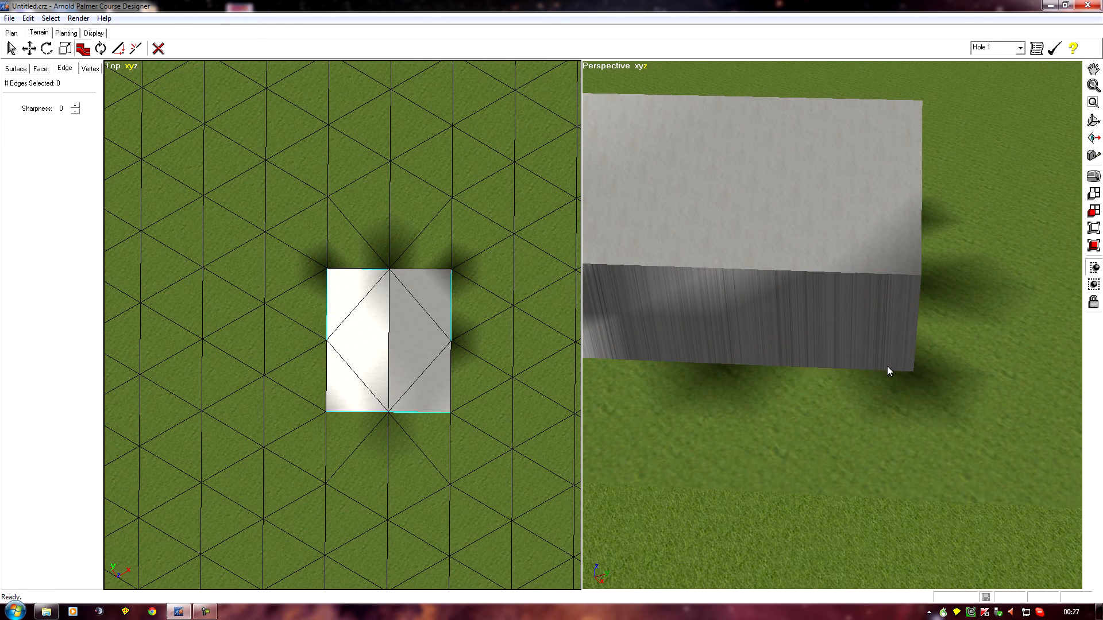
{"action": "middle_click_drag", "start_coordinate": [840, 415], "coordinate": [835, 422]}
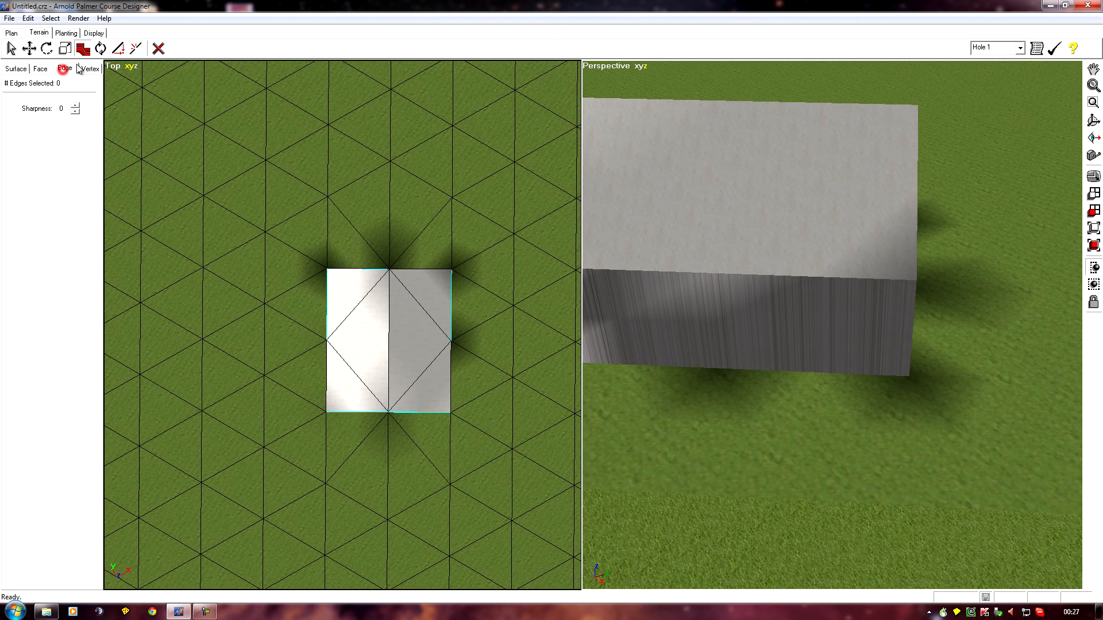
Split an edge on the long side wall below the grey roof slope
{"action": "left_click", "coordinate": [135, 48]}
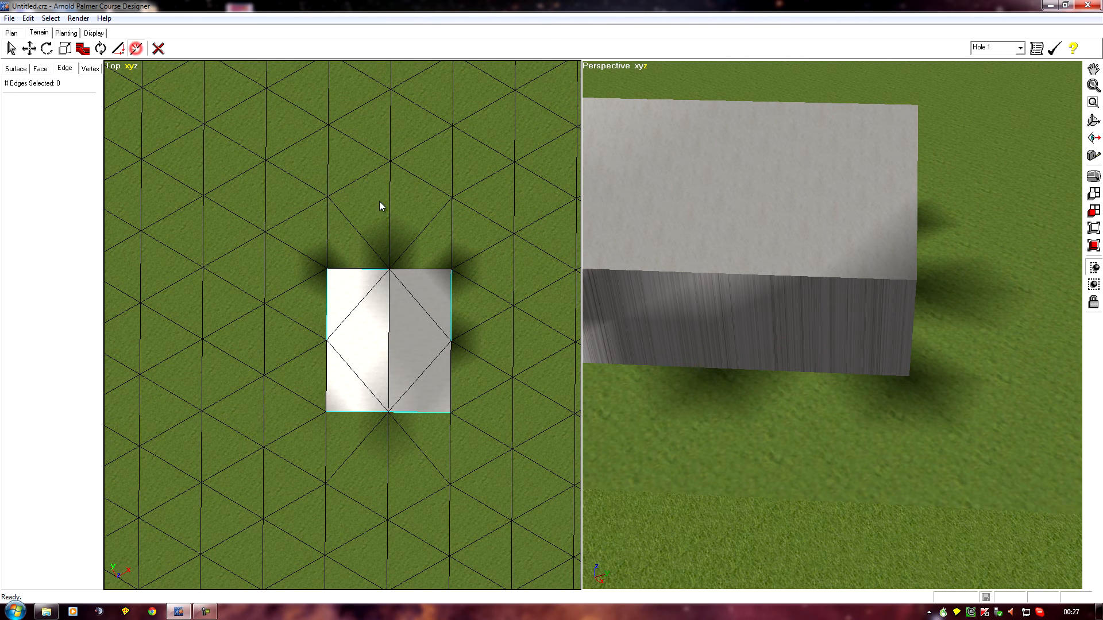
{"action": "left_click", "coordinate": [821, 324]}
{"action": "left_click_drag", "start_coordinate": [802, 377], "coordinate": [796, 412]}
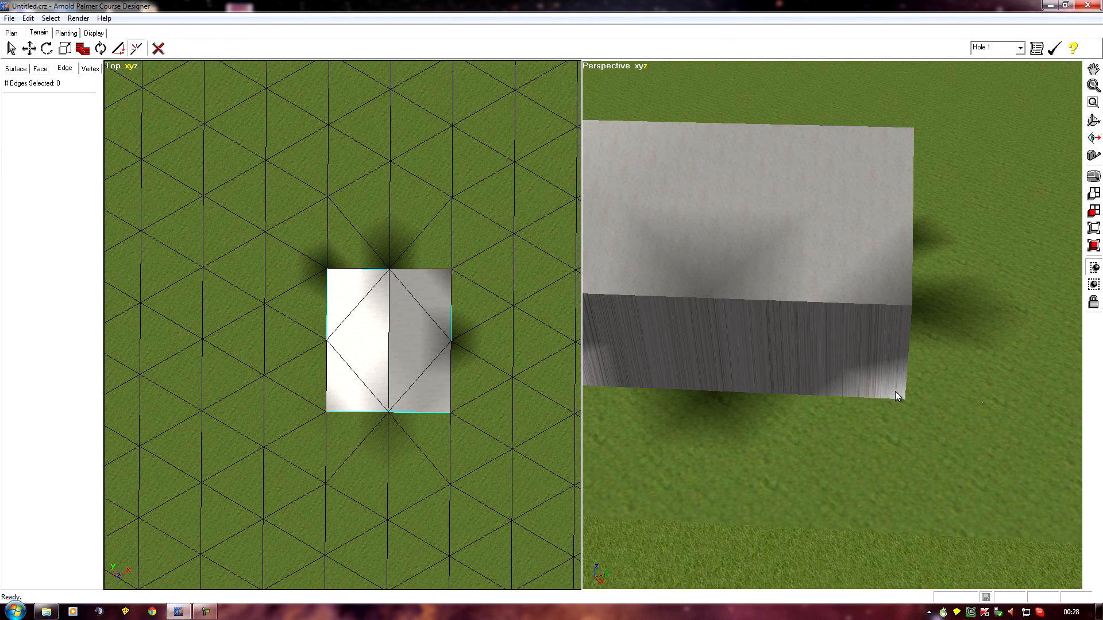
{"action": "left_click_drag", "start_coordinate": [808, 437], "coordinate": [932, 412]}
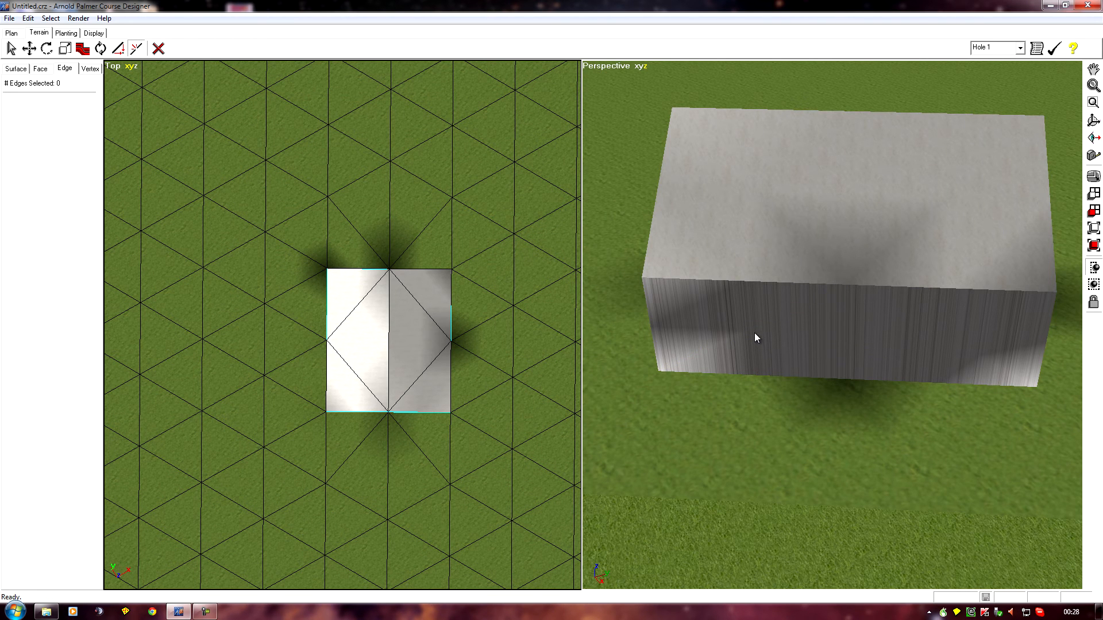
Split an edge on the opposite long side wall, below the brightly lit roof slope
{"action": "left_click_drag", "start_coordinate": [716, 450], "coordinate": [931, 454]}
{"action": "left_click_drag", "start_coordinate": [764, 358], "coordinate": [604, 230]}
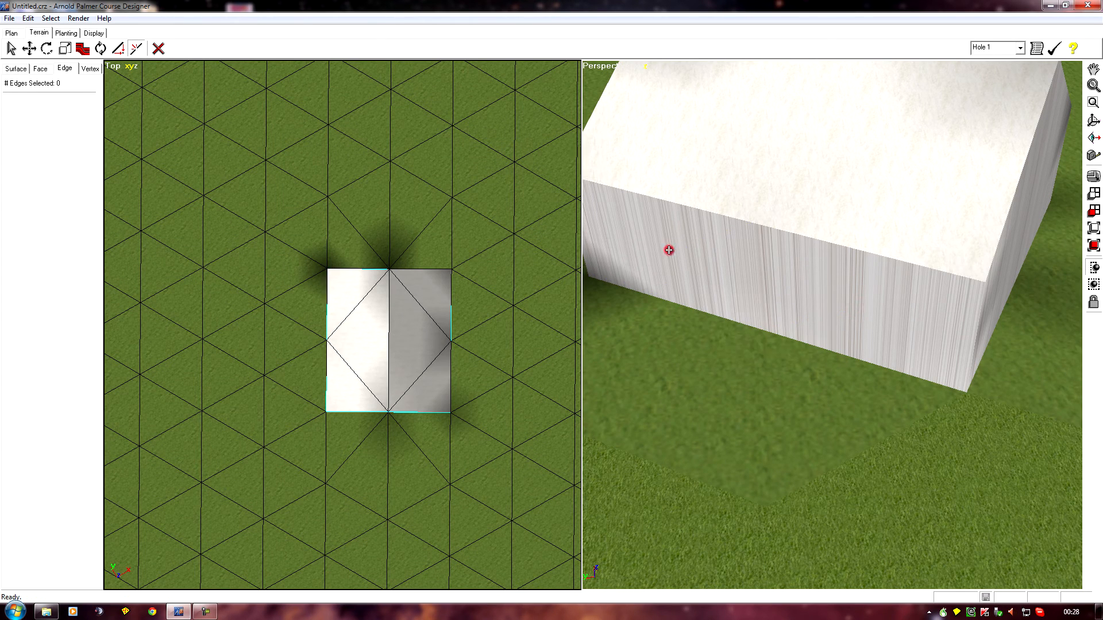
{"action": "left_click_drag", "start_coordinate": [739, 341], "coordinate": [676, 351]}
Select the diagonal edge in the light gable wall on the grey-slope half and turn it to its next two vertices
{"action": "left_click_drag", "start_coordinate": [872, 396], "coordinate": [787, 446]}
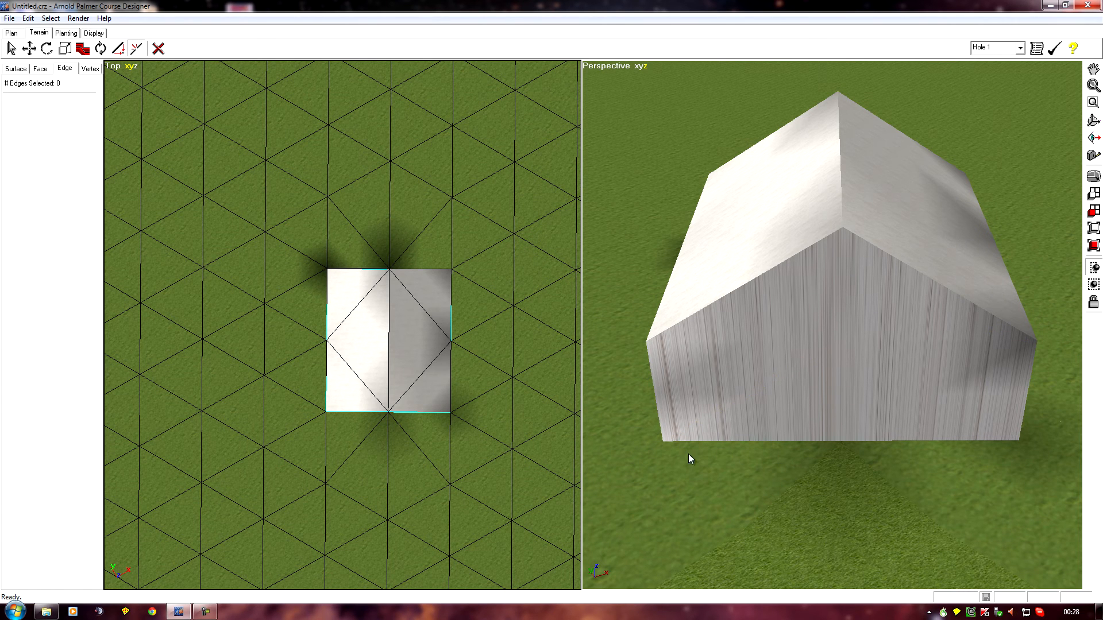
{"action": "middle_click_drag", "start_coordinate": [748, 474], "coordinate": [725, 459]}
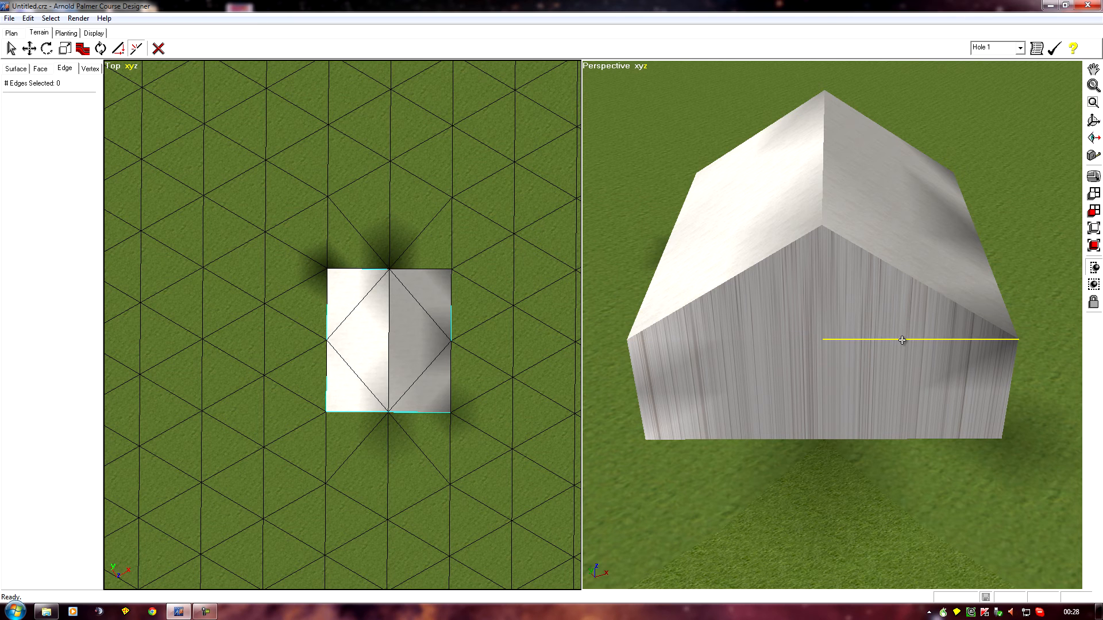
{"action": "middle_click_drag", "start_coordinate": [844, 372], "coordinate": [801, 339]}
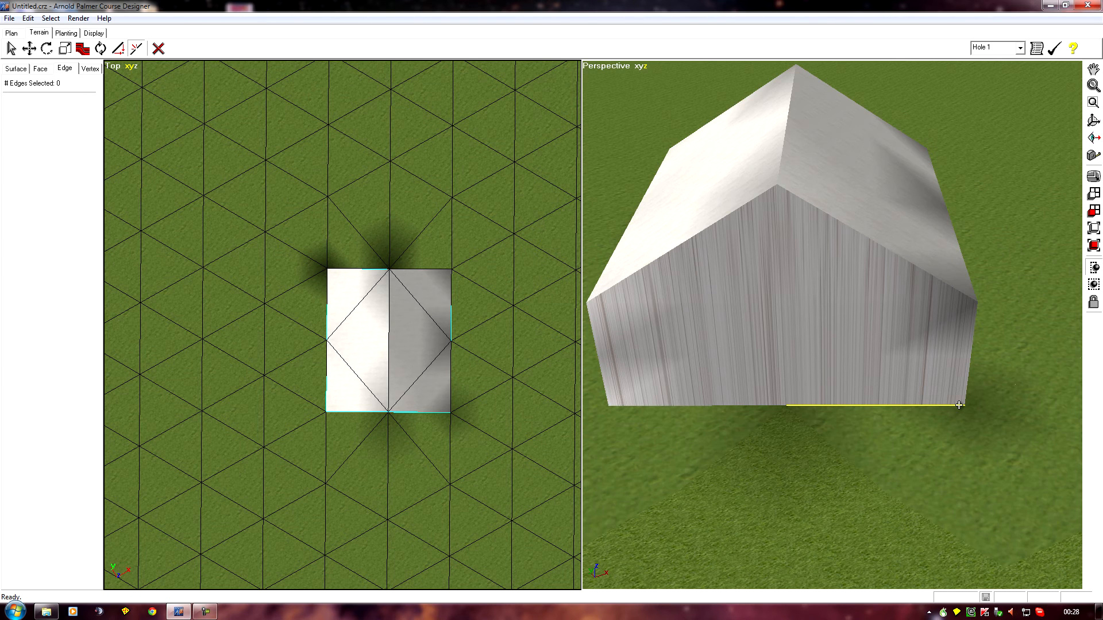
{"action": "middle_click_drag", "start_coordinate": [884, 413], "coordinate": [774, 430]}
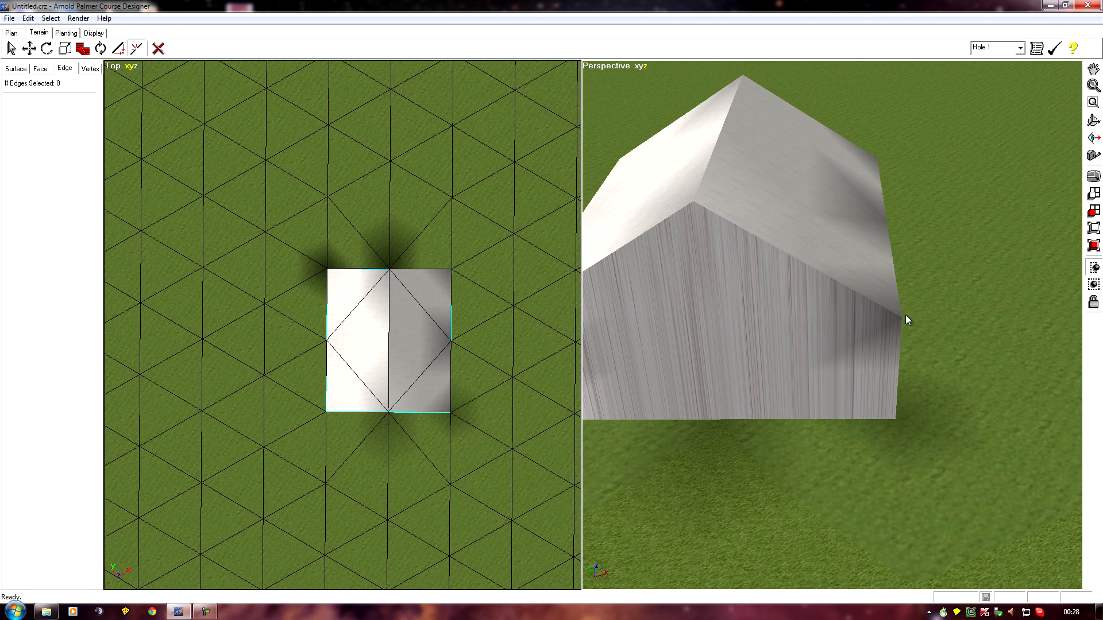
{"action": "middle_click", "coordinate": [768, 335]}
{"action": "left_click", "coordinate": [47, 48]}
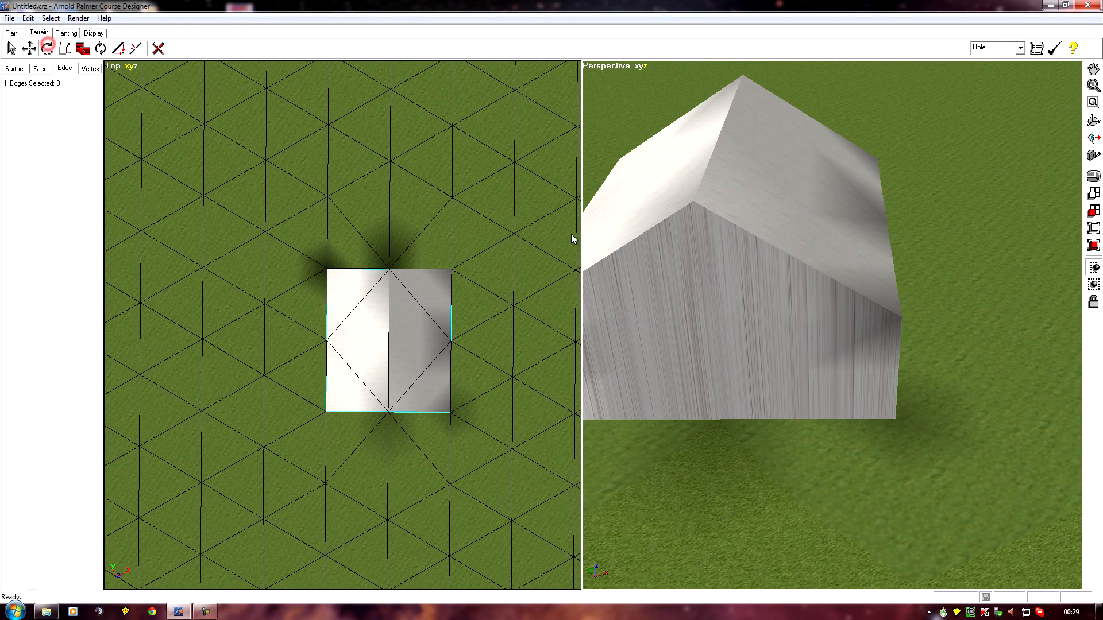
{"action": "left_click", "coordinate": [808, 372]}
{"action": "right_click_drag", "start_coordinate": [808, 371], "coordinate": [541, 408]}
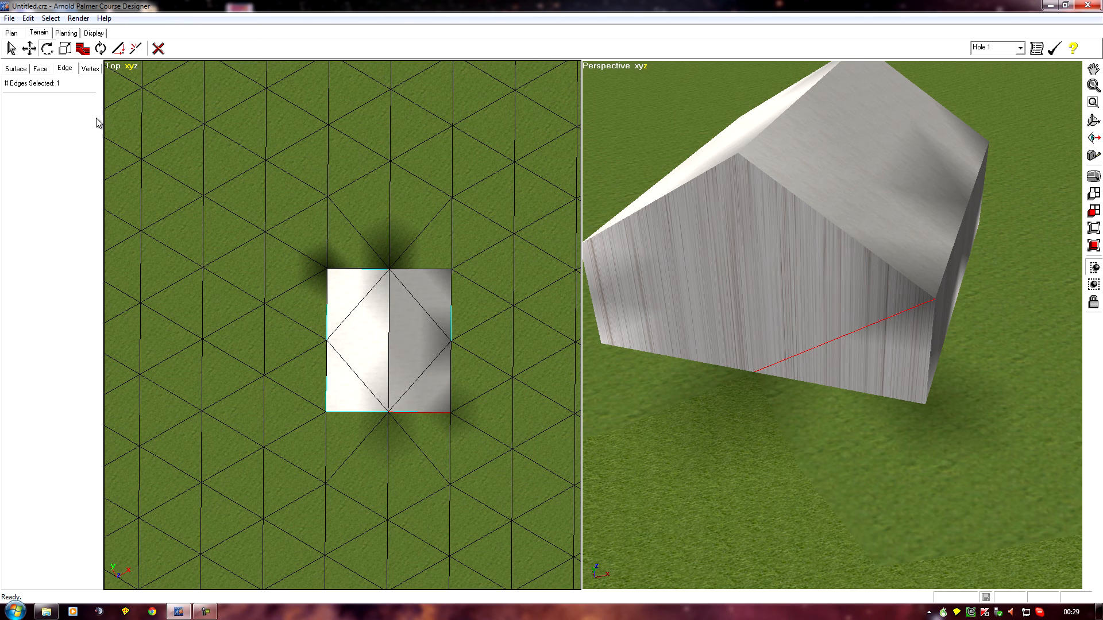
{"action": "left_click", "coordinate": [101, 50]}
{"action": "left_click", "coordinate": [856, 332]}
Turn the diagonal edge in the opposite, darker gable wall on the bright-slope half to its next two vertices
{"action": "right_click_drag", "start_coordinate": [810, 455], "coordinate": [552, 390]}
{"action": "right_click_drag", "start_coordinate": [938, 436], "coordinate": [722, 458]}
{"action": "right_click_drag", "start_coordinate": [862, 432], "coordinate": [500, 124]}
{"action": "right_click_drag", "start_coordinate": [696, 277], "coordinate": [515, 309]}
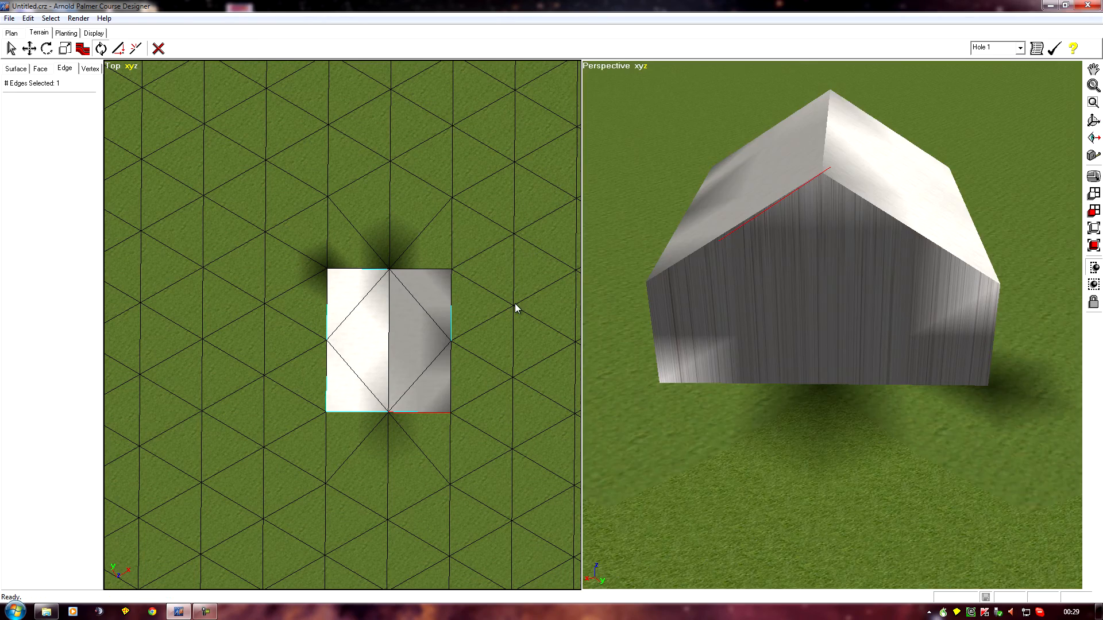
{"action": "right_click", "coordinate": [756, 447]}
{"action": "left_click", "coordinate": [917, 333]}
{"action": "right_click_drag", "start_coordinate": [865, 468], "coordinate": [889, 455]}
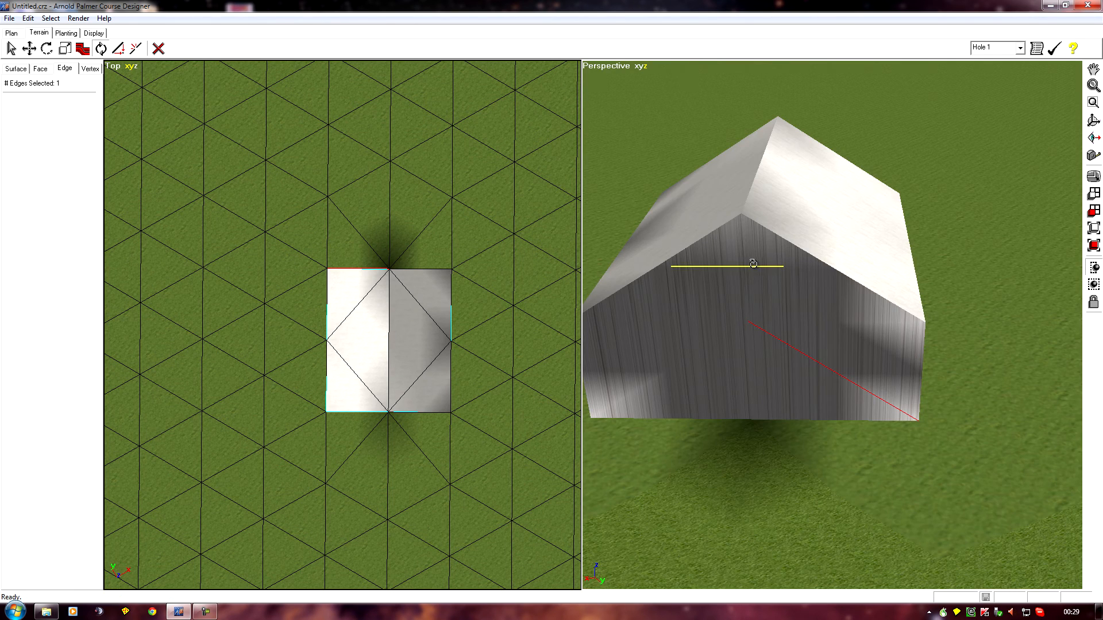
Split a diagonal edge of the bright roof slope at its midpoint
{"action": "right_click_drag", "start_coordinate": [672, 506], "coordinate": [546, 563]}
{"action": "right_click_drag", "start_coordinate": [1057, 437], "coordinate": [650, 492]}
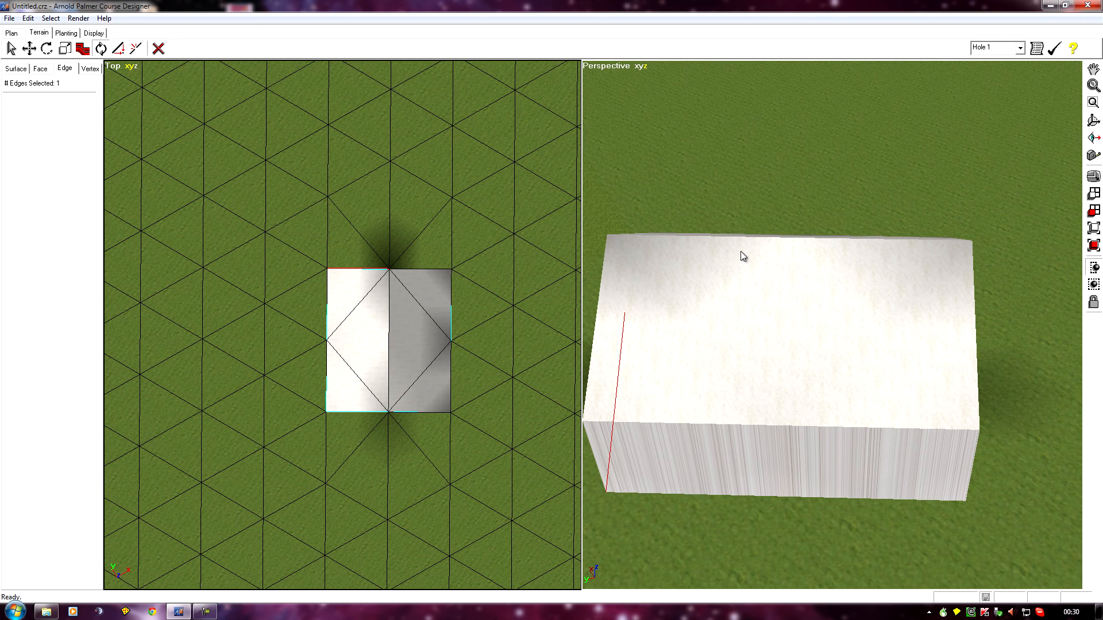
{"action": "right_click_drag", "start_coordinate": [929, 394], "coordinate": [844, 412], "text": "ctrl"}
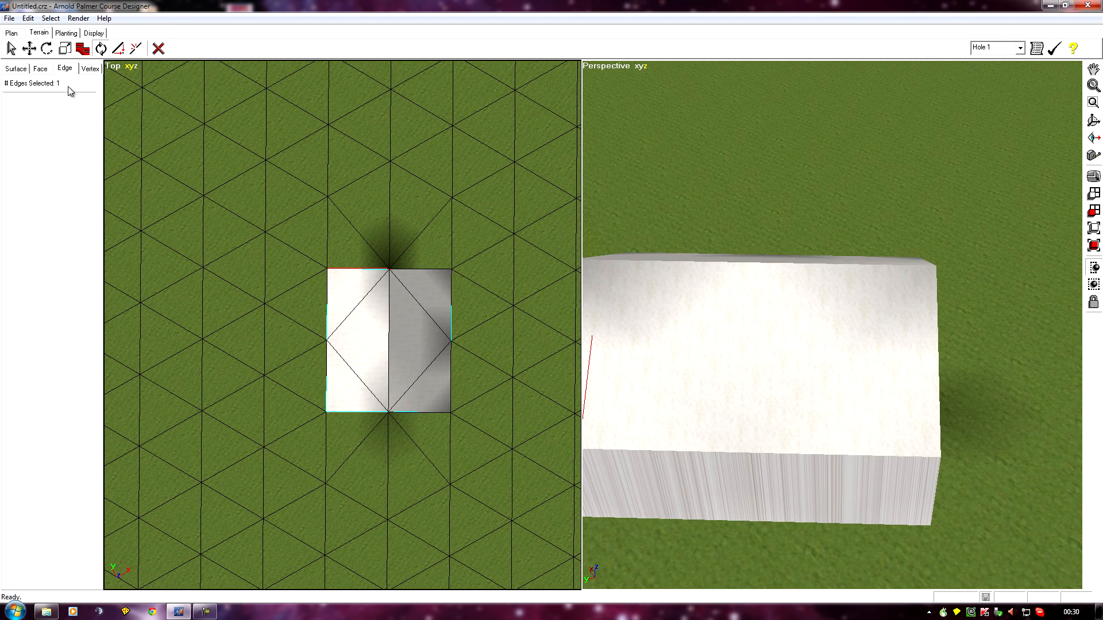
{"action": "left_click", "coordinate": [136, 49]}
{"action": "right_click", "coordinate": [825, 375]}
{"action": "left_click", "coordinate": [136, 48]}
{"action": "mouse_move", "coordinate": [804, 520]}
{"action": "right_mouse_down"}
{"action": "mouse_move", "coordinate": [838, 546]}
{"action": "mouse_move", "coordinate": [643, 560]}
{"action": "mouse_move", "coordinate": [499, 586]}
{"action": "mouse_move", "coordinate": [357, 578]}
{"action": "right_mouse_up"}
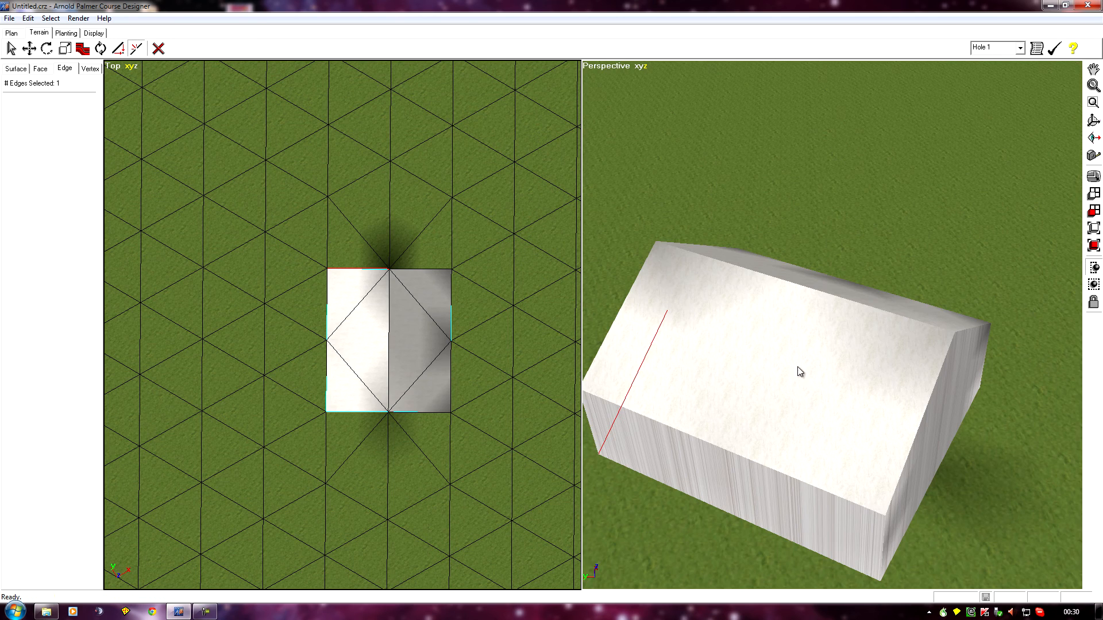
{"action": "left_click", "coordinate": [827, 394]}
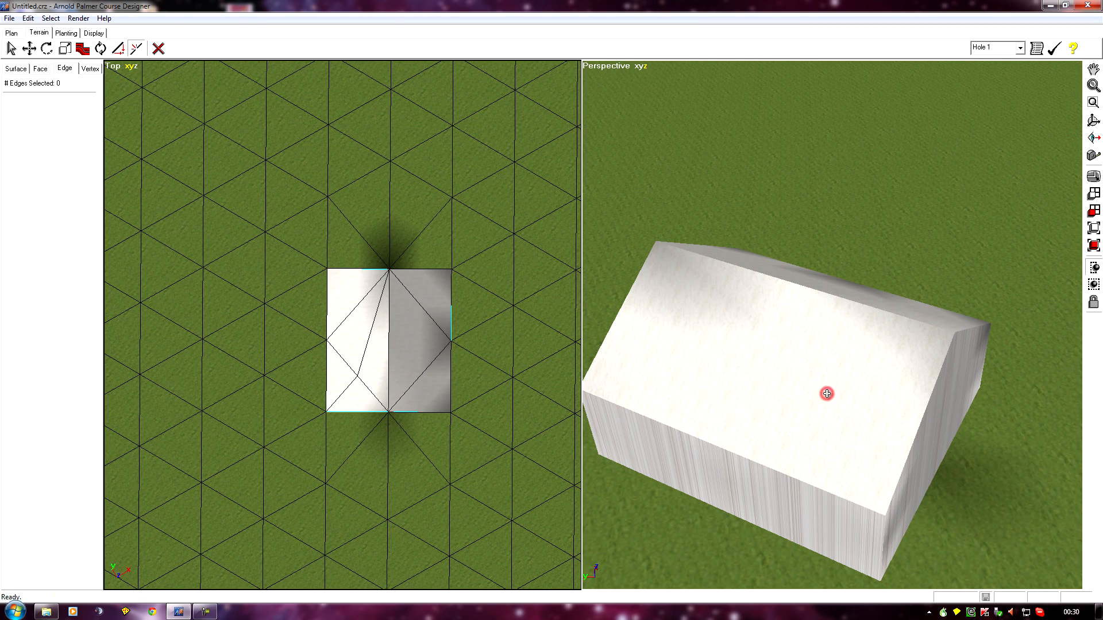
Turn the bright slope's other diagonal edge so it runs from the outer roof corner to the new midpoint vertex
{"action": "mouse_move", "coordinate": [733, 508]}
{"action": "right_mouse_down"}
{"action": "mouse_move", "coordinate": [674, 540]}
{"action": "mouse_move", "coordinate": [754, 581]}
{"action": "mouse_move", "coordinate": [865, 514]}
{"action": "mouse_move", "coordinate": [954, 487]}
{"action": "mouse_move", "coordinate": [942, 482]}
{"action": "right_mouse_up"}
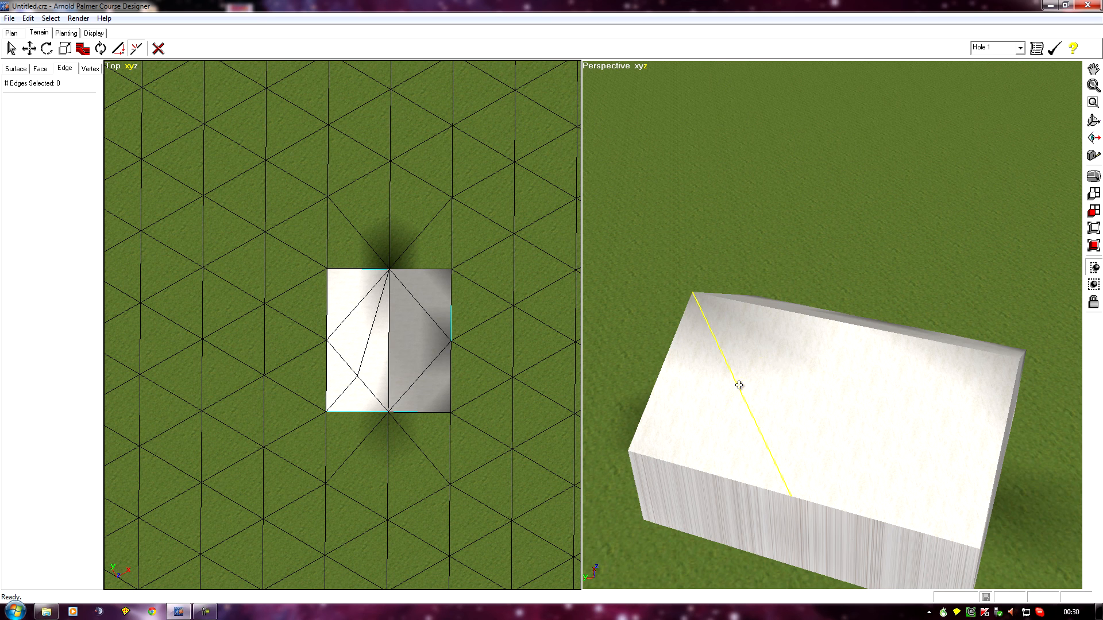
{"action": "left_click", "coordinate": [100, 50]}
{"action": "mouse_move", "coordinate": [727, 420]}
{"action": "right_mouse_down"}
{"action": "mouse_move", "coordinate": [734, 430]}
{"action": "mouse_move", "coordinate": [716, 396]}
{"action": "mouse_move", "coordinate": [709, 412]}
{"action": "mouse_move", "coordinate": [724, 475]}
{"action": "mouse_move", "coordinate": [860, 436]}
{"action": "right_mouse_up"}
{"action": "left_click", "coordinate": [754, 425]}
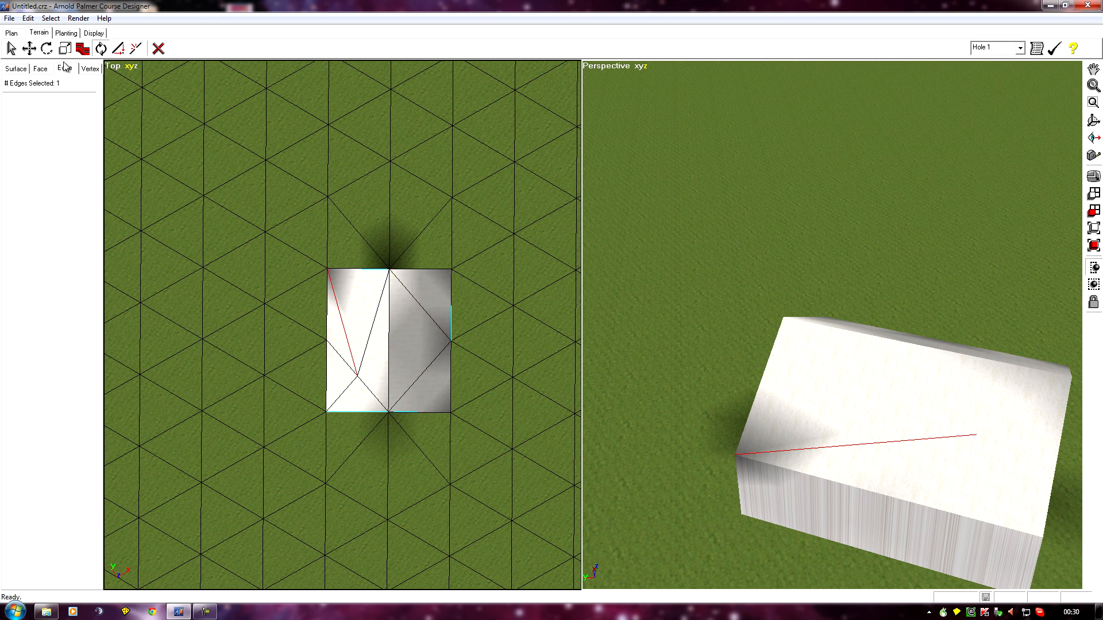
Split one diagonal of the grey roof slope at its midpoint and turn the other diagonal to join that point with the far outer corner
{"action": "left_click", "coordinate": [136, 48]}
{"action": "left_click", "coordinate": [420, 306]}
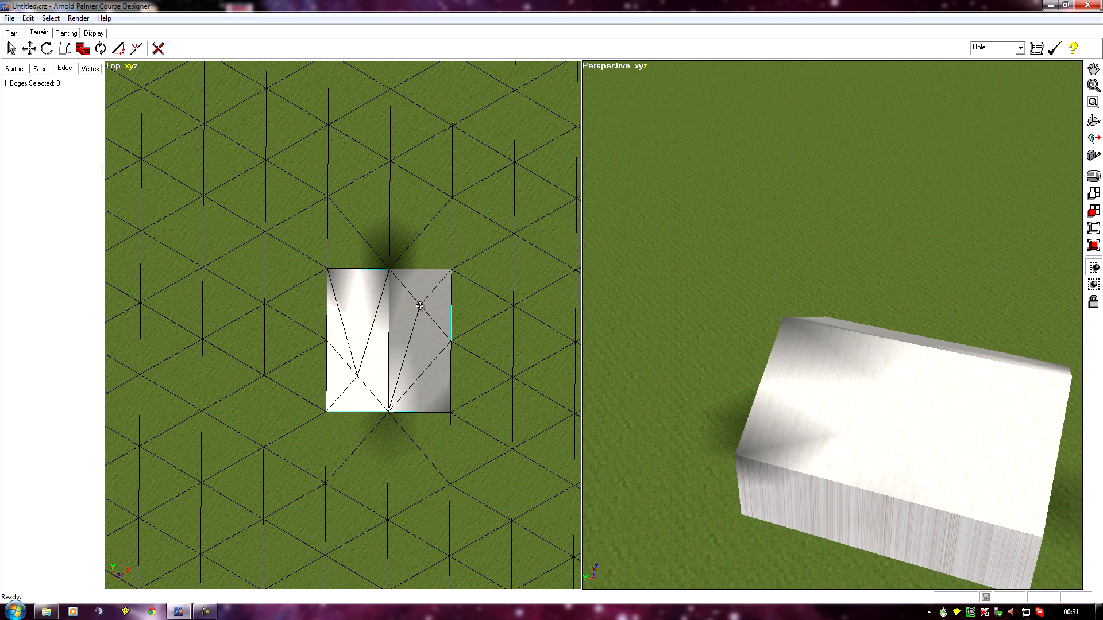
{"action": "left_click", "coordinate": [420, 305]}
{"action": "left_click", "coordinate": [100, 48]}
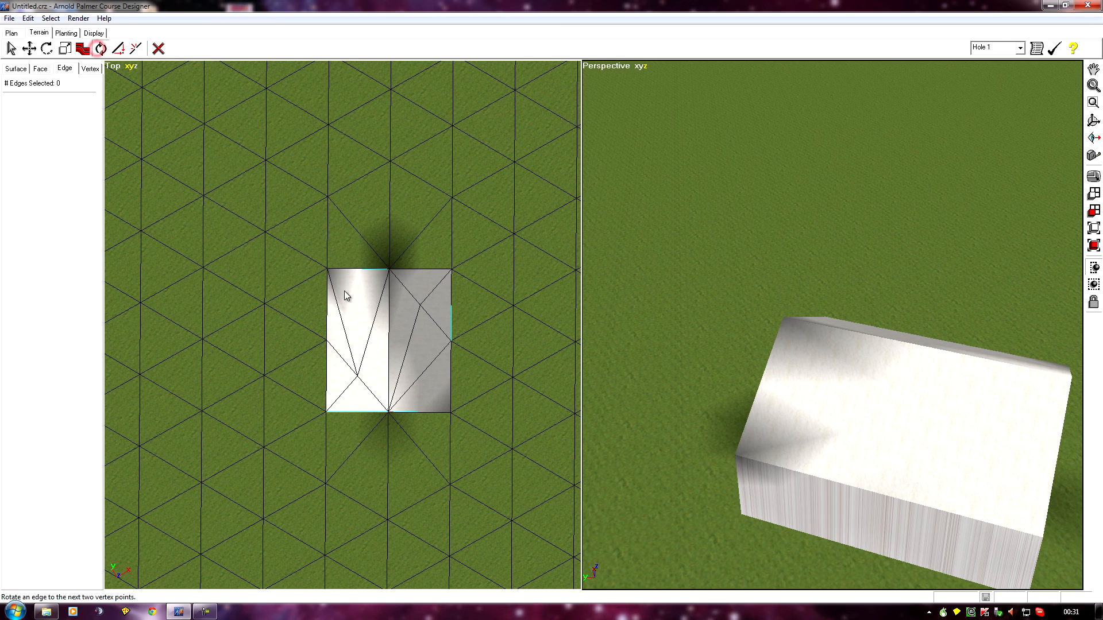
{"action": "left_click", "coordinate": [432, 363]}
Examine the house's gables, roof slopes and side walls from several sides
{"action": "middle_click_drag", "start_coordinate": [673, 456], "coordinate": [558, 348]}
{"action": "middle_click_drag", "start_coordinate": [693, 527], "coordinate": [675, 526]}
{"action": "middle_click_drag", "start_coordinate": [937, 472], "coordinate": [232, 444], "text": "ctrl"}
{"action": "middle_click_drag", "start_coordinate": [902, 517], "coordinate": [470, 404]}
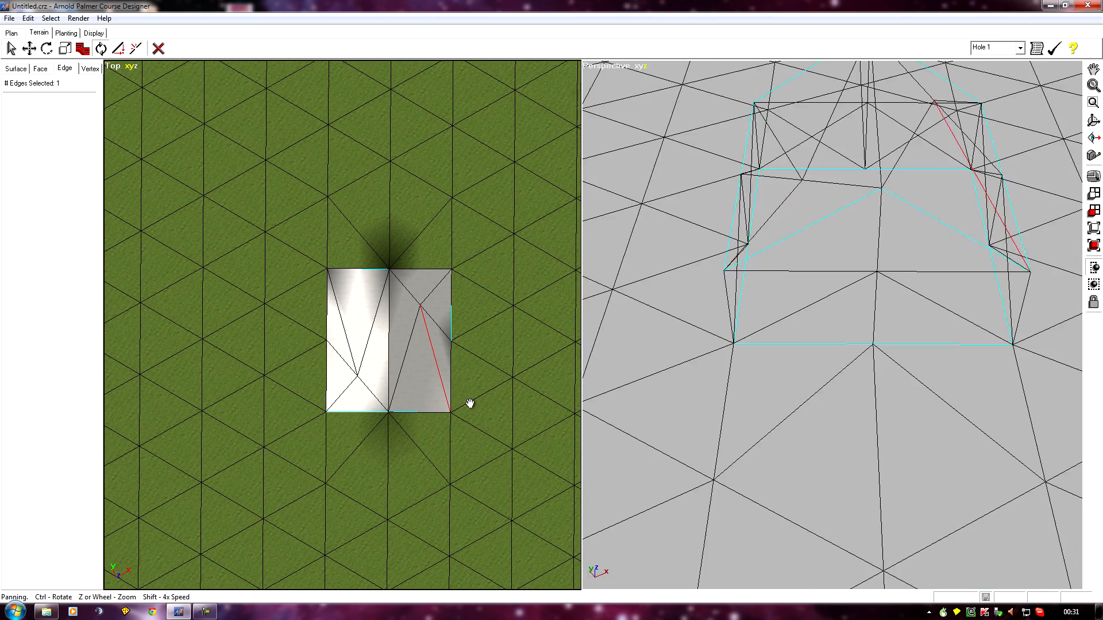
{"action": "middle_click_drag", "start_coordinate": [884, 407], "coordinate": [147, 231]}
{"action": "middle_click_drag", "start_coordinate": [591, 470], "coordinate": [805, 420]}
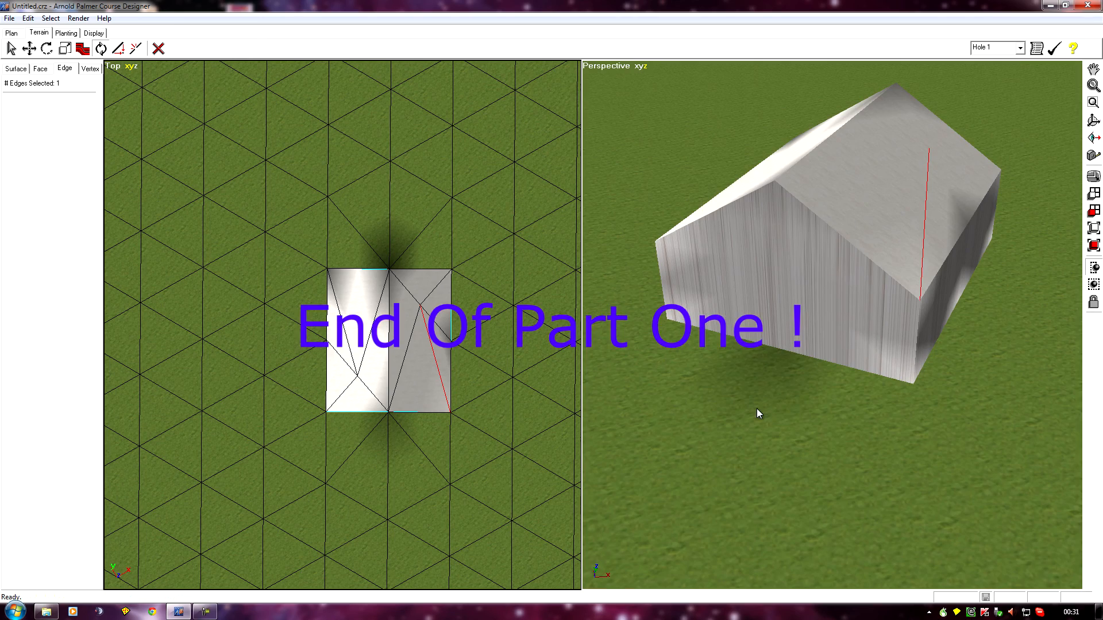